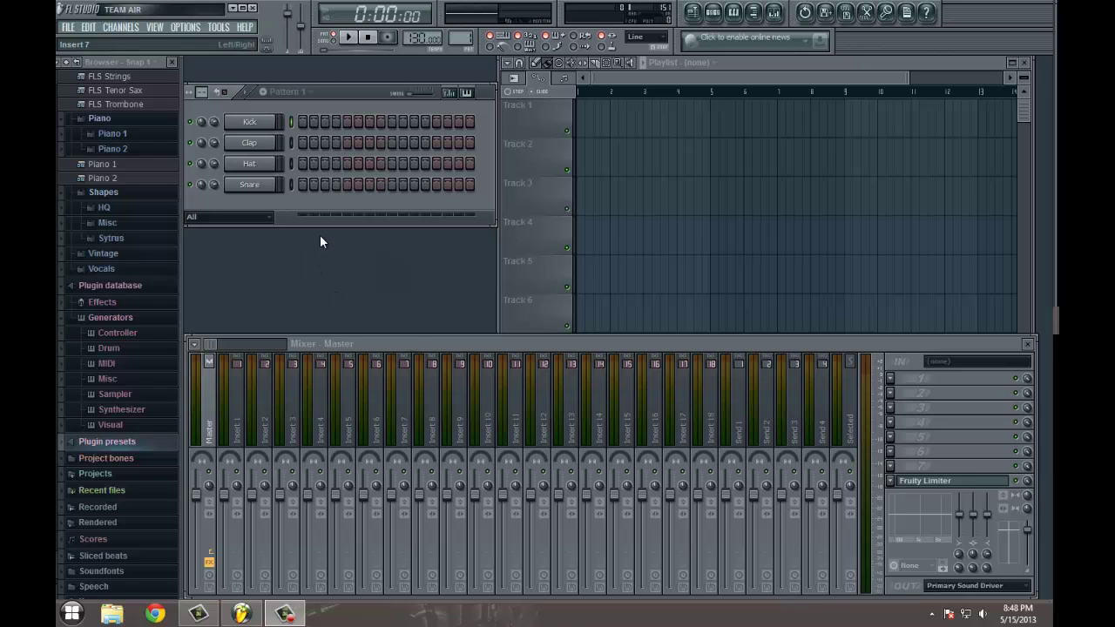
# - Insert a Sytrus synth from the Kick channel's menu and move its editor window into place
pyautogui.rightClick(252, 123)
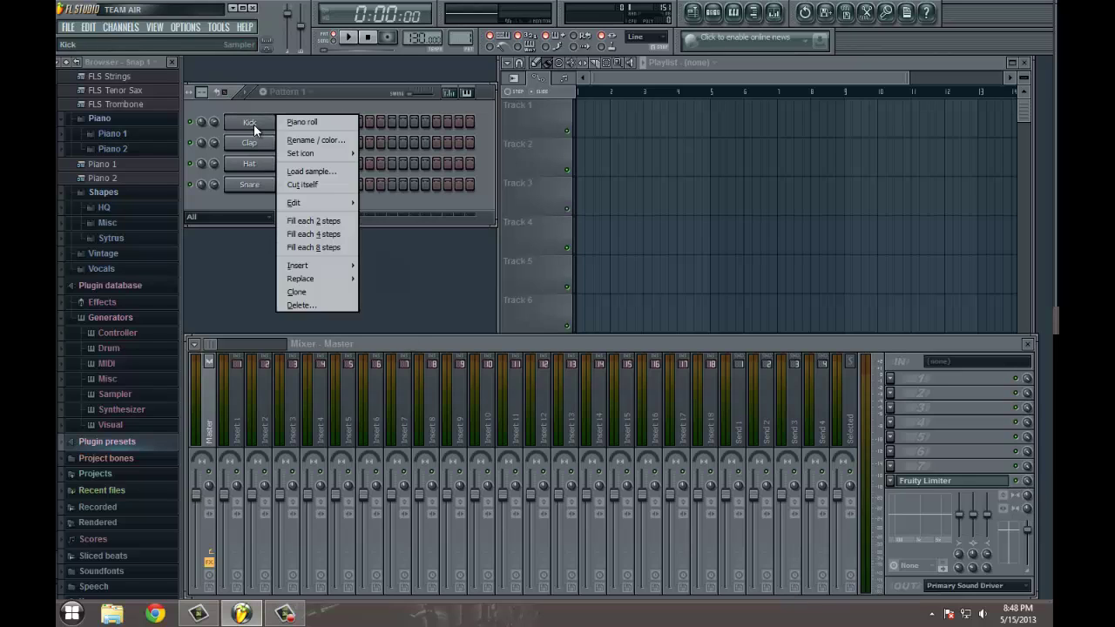
pyautogui.moveTo(350, 288)
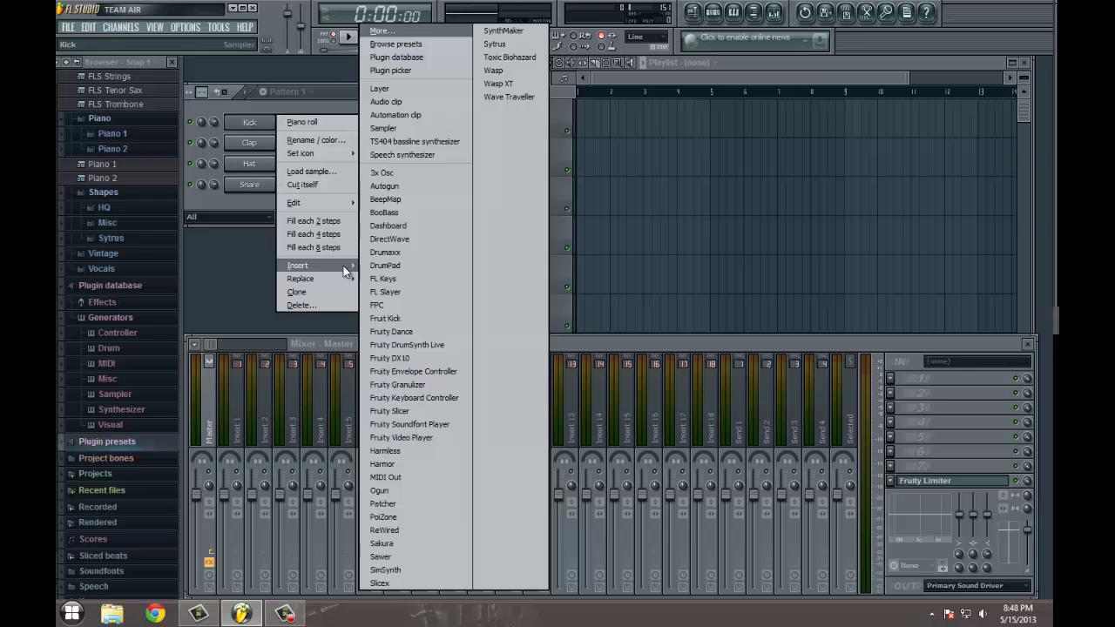
pyautogui.click(522, 39)
pyautogui.moveTo(405, 152); pyautogui.dragTo(547, 184)
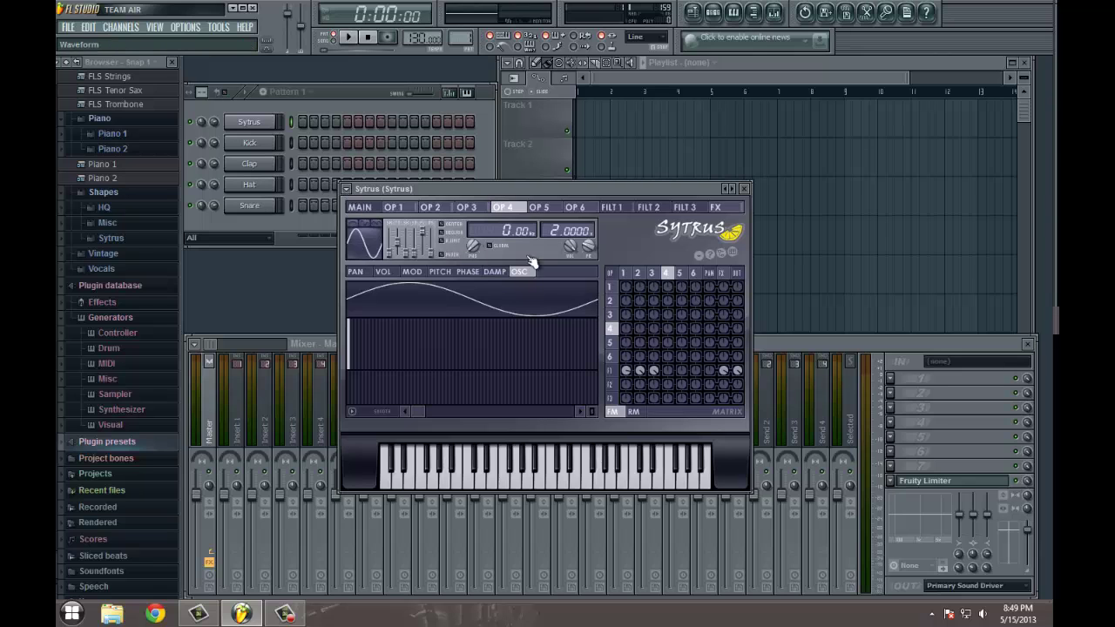
# - Load the Sytrus Default preset, lower master volume to 70%, and play a test note
pyautogui.click(345, 190)
pyautogui.moveTo(374, 226)
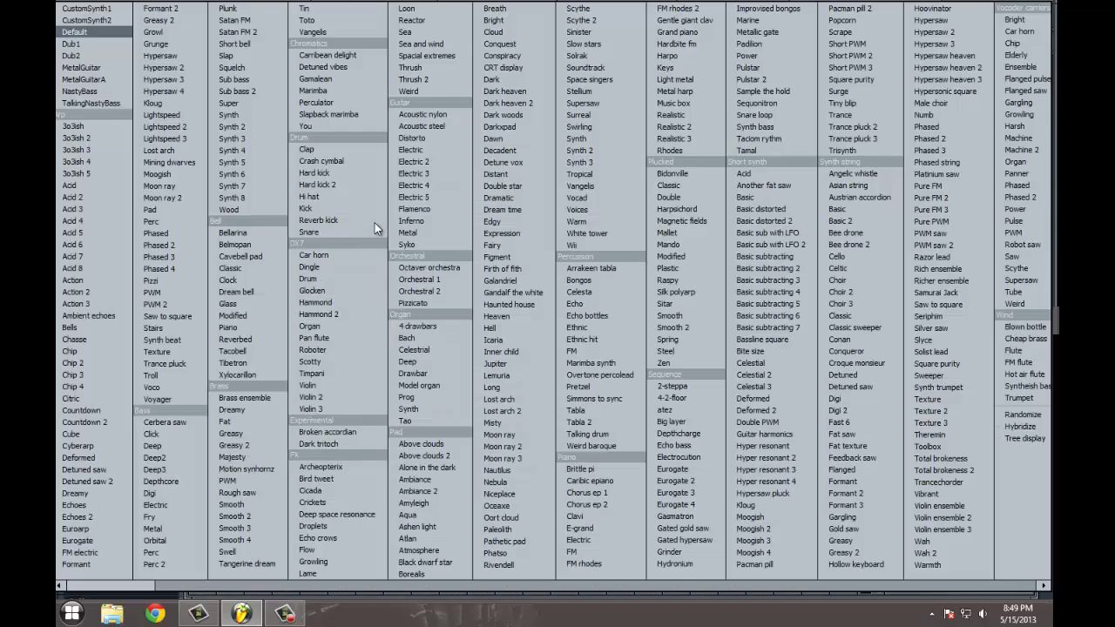
pyautogui.click(101, 38)
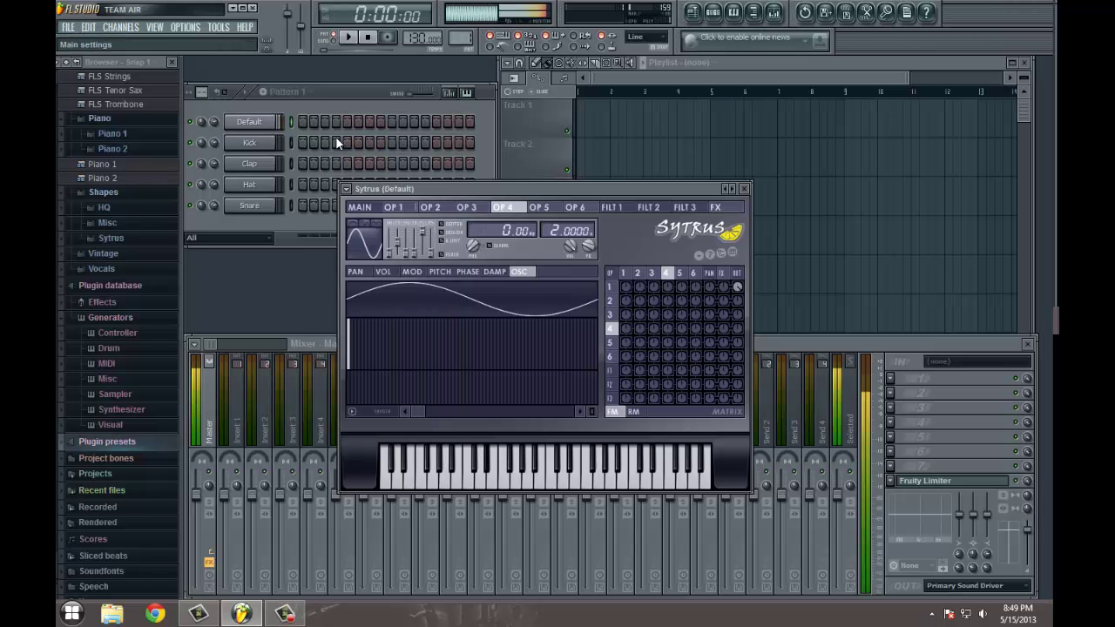
pyautogui.moveTo(294, 33); pyautogui.dragTo(295, 48)
pyautogui.press('d')
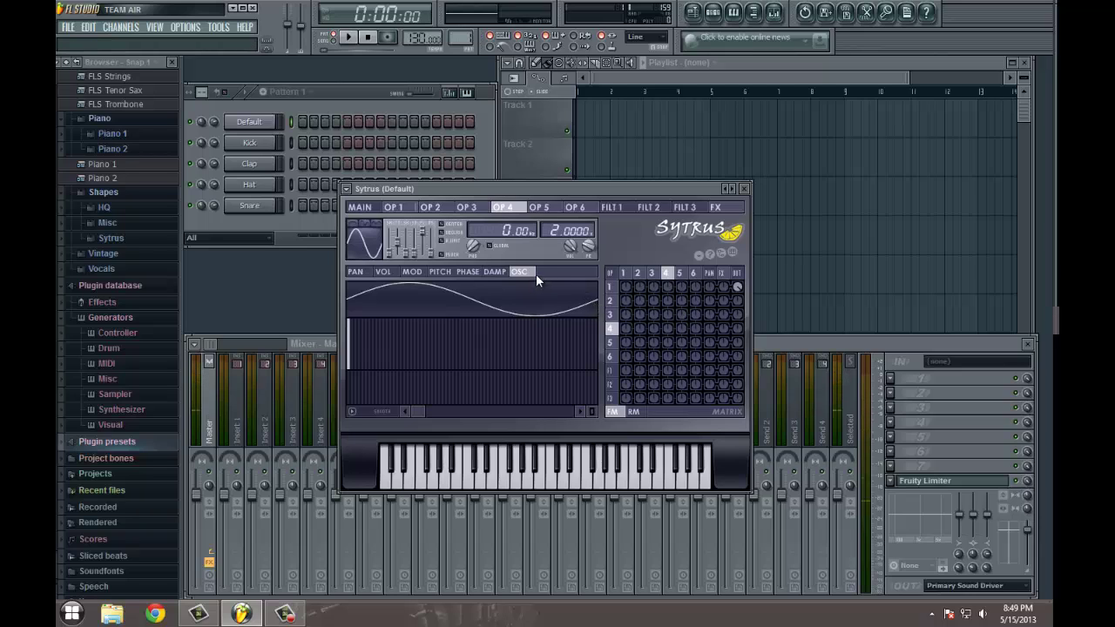
# - Set operator 1's output level, then raise the operator 2 to operator 1 matrix knob
pyautogui.click(611, 287)
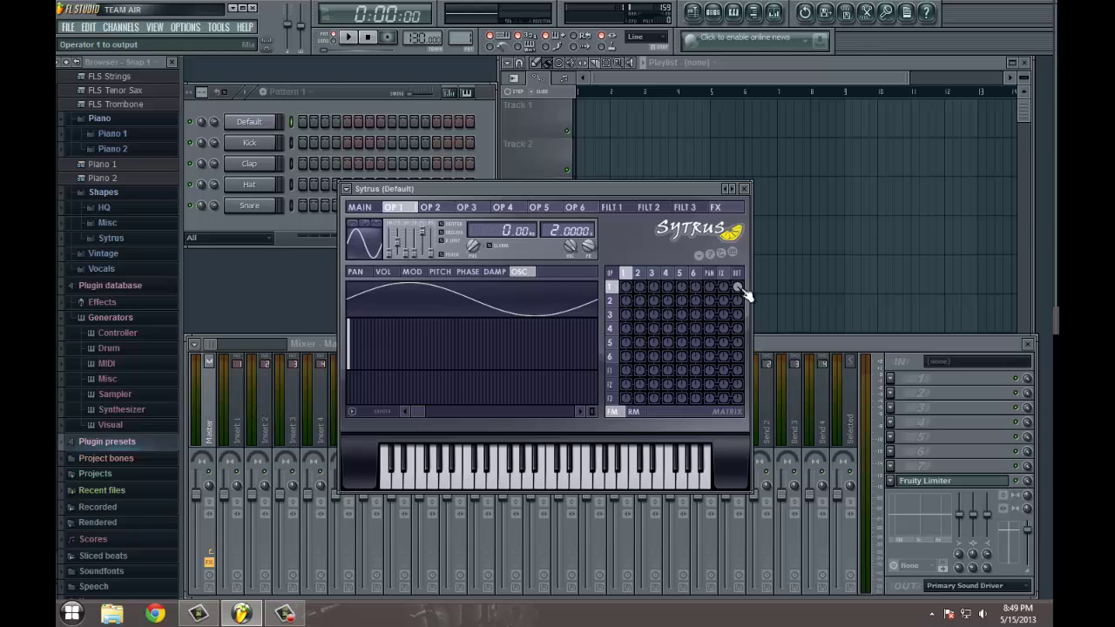
pyautogui.moveTo(738, 288); pyautogui.dragTo(742, 373)
pyautogui.click(439, 209)
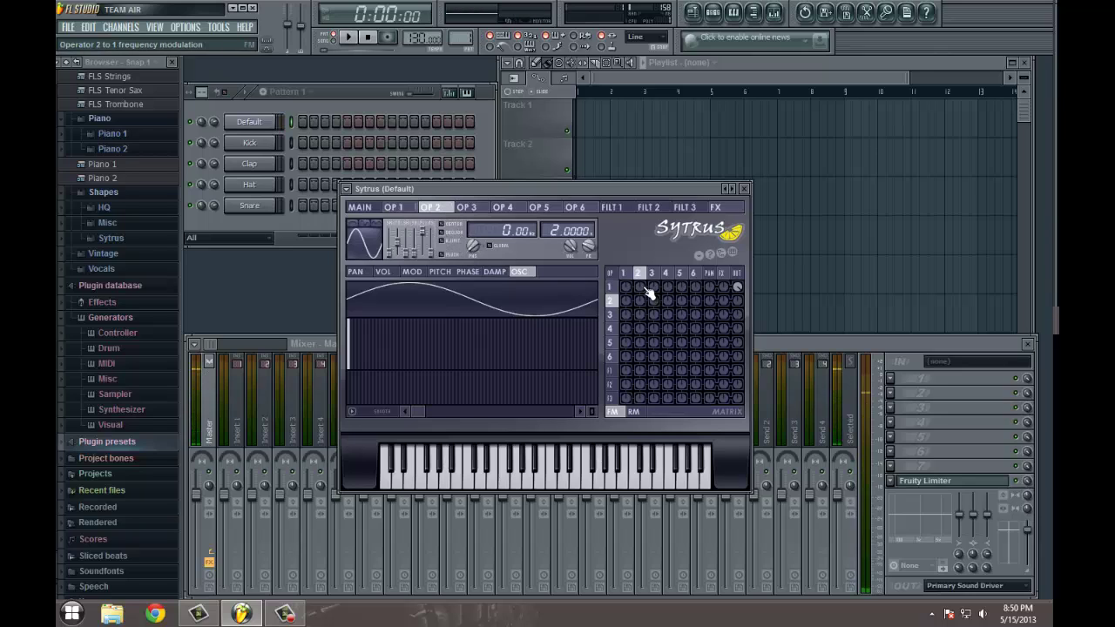
pyautogui.moveTo(643, 283)
pyautogui.mouseDown()
pyautogui.moveTo(642, 263)
pyautogui.moveTo(642, 291)
pyautogui.mouseUp()
pyautogui.moveTo(646, 299); pyautogui.dragTo(649, 336)
# - Drag operator 1's first modulation envelope point to bottom-left so it rises from zero to full
pyautogui.click(397, 211)
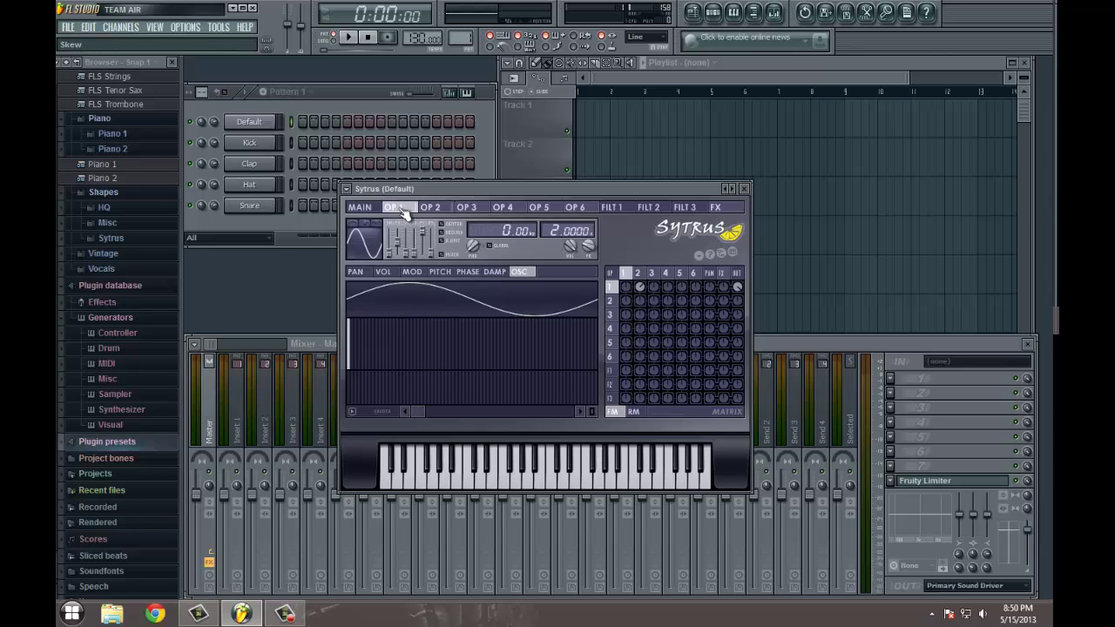
pyautogui.click(418, 274)
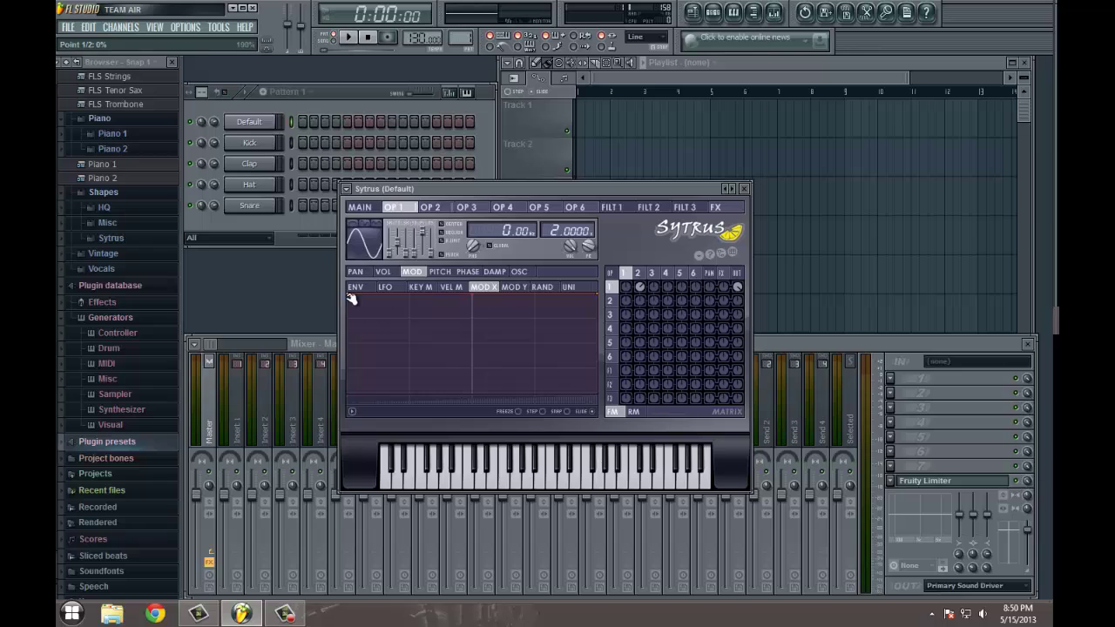
pyautogui.moveTo(351, 299); pyautogui.dragTo(355, 403)
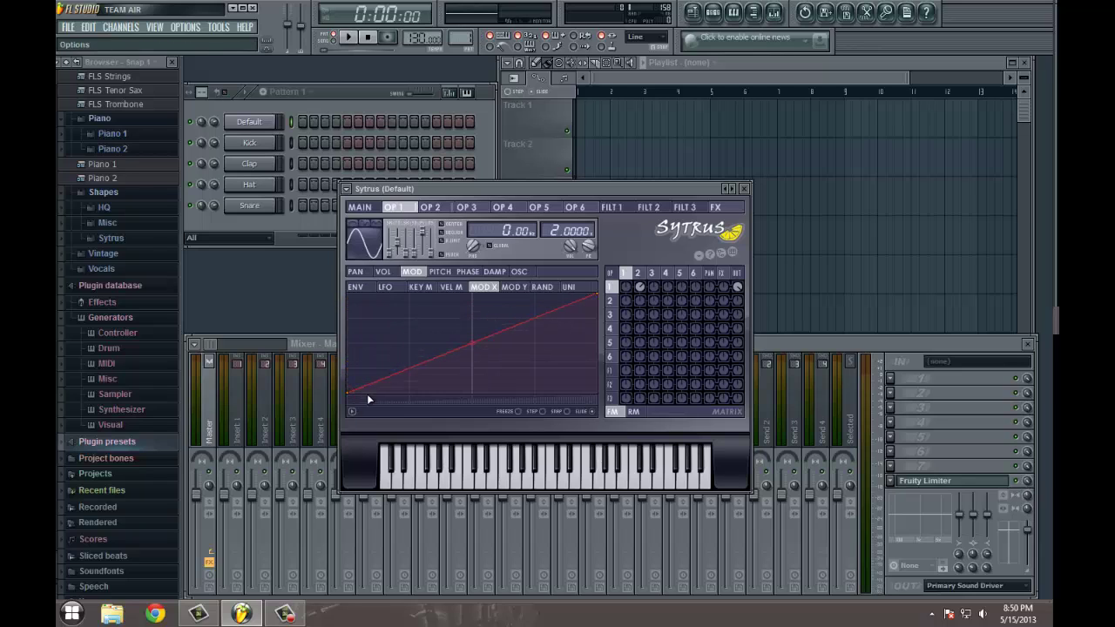
pyautogui.click(366, 208)
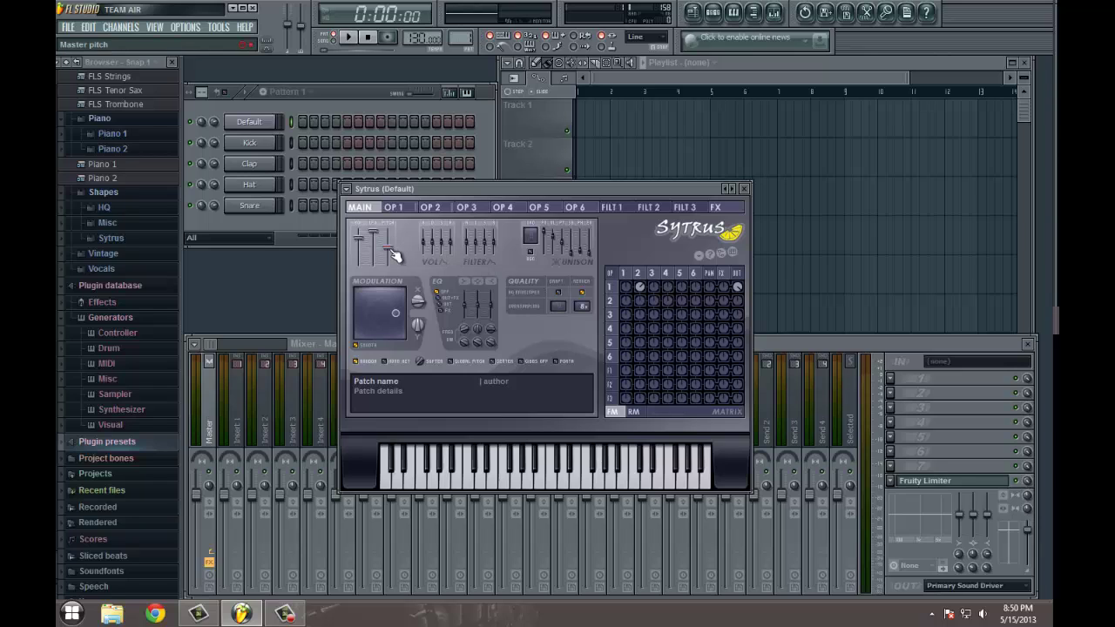
# - Set Sytrus master pitch to -7 semitones and operator 2 to 1 modulation to 0%
pyautogui.moveTo(392, 250); pyautogui.dragTo(395, 291)
pyautogui.moveTo(642, 291); pyautogui.dragTo(642, 331)
# - Add harmonics to operator 1's sine in the OSC editor, setting Harmonic 64 to 10%
pyautogui.click(394, 207)
pyautogui.click(519, 271)
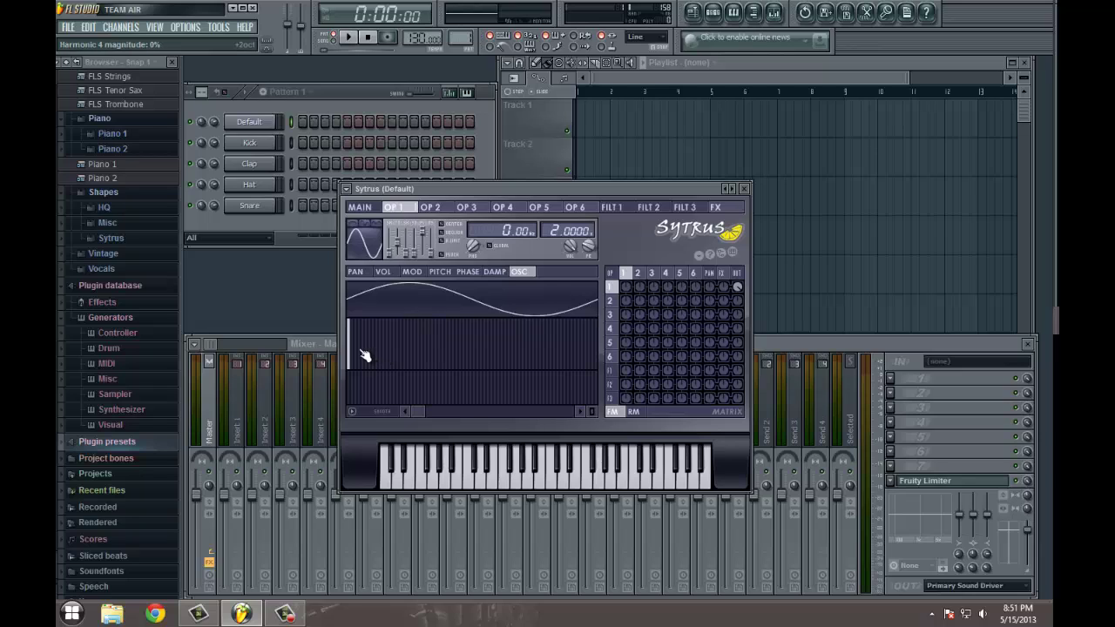
pyautogui.moveTo(364, 356)
pyautogui.mouseDown()
pyautogui.moveTo(378, 349)
pyautogui.moveTo(361, 358)
pyautogui.moveTo(364, 345)
pyautogui.mouseUp()
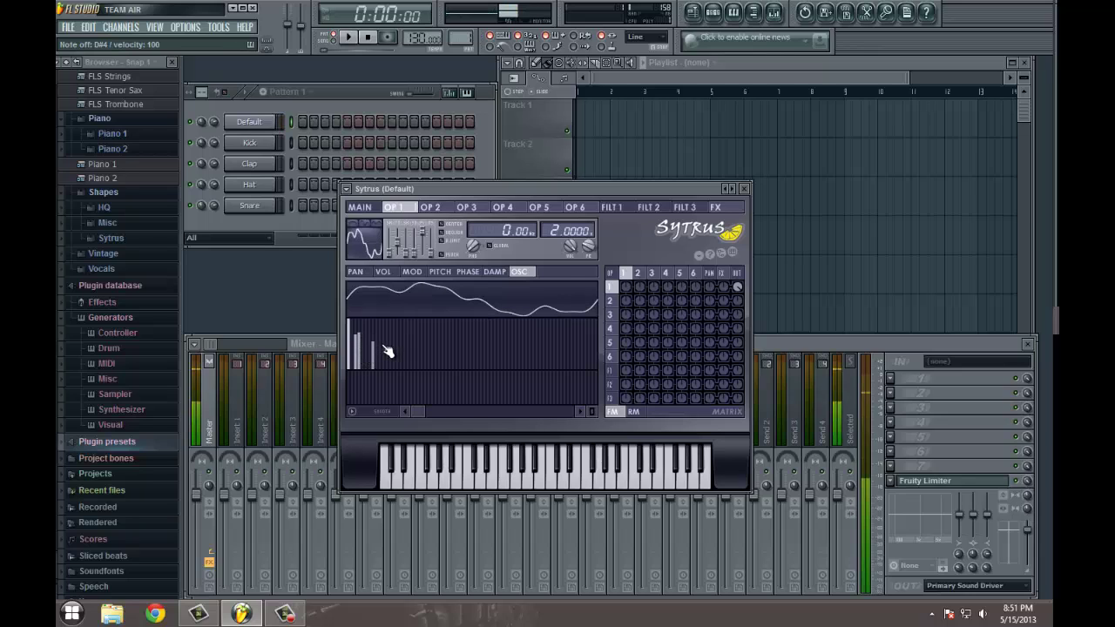
pyautogui.press('g')
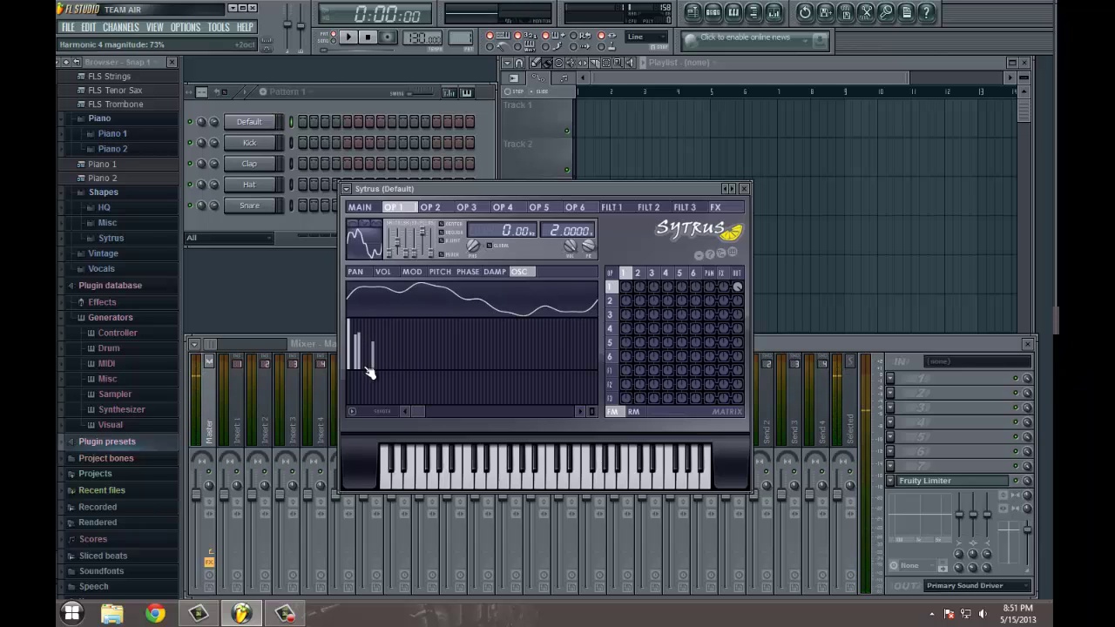
pyautogui.click(572, 339)
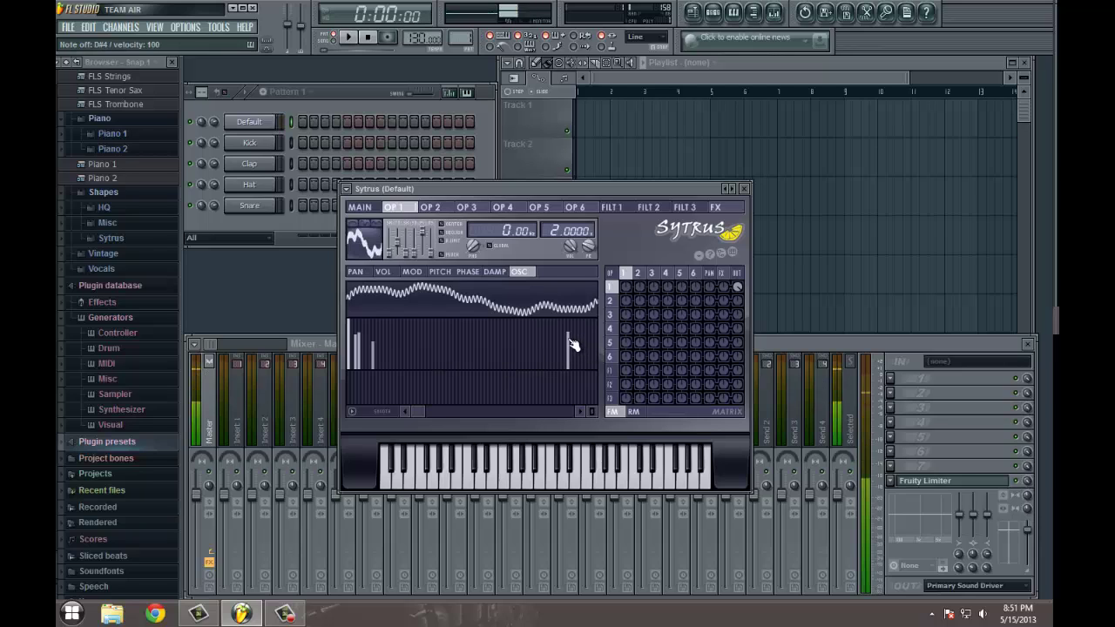
pyautogui.moveTo(572, 359); pyautogui.dragTo(571, 372)
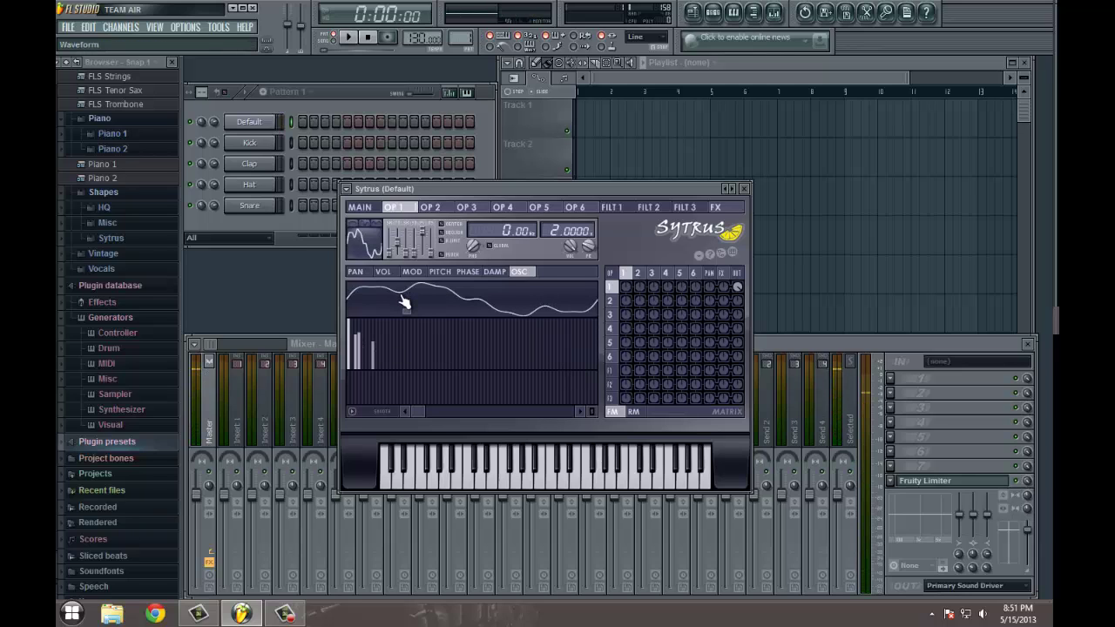
# - Shape operator 2 into a saw with harmonics 8 and 13, modulating operator 1 at 38%
pyautogui.click(432, 209)
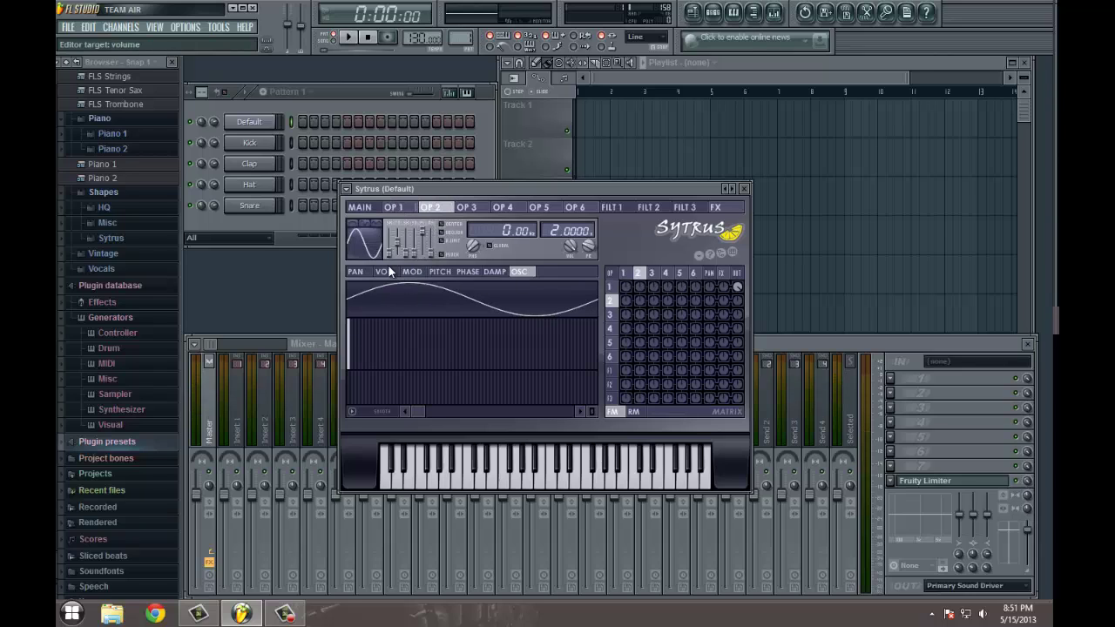
pyautogui.moveTo(394, 257); pyautogui.dragTo(390, 234)
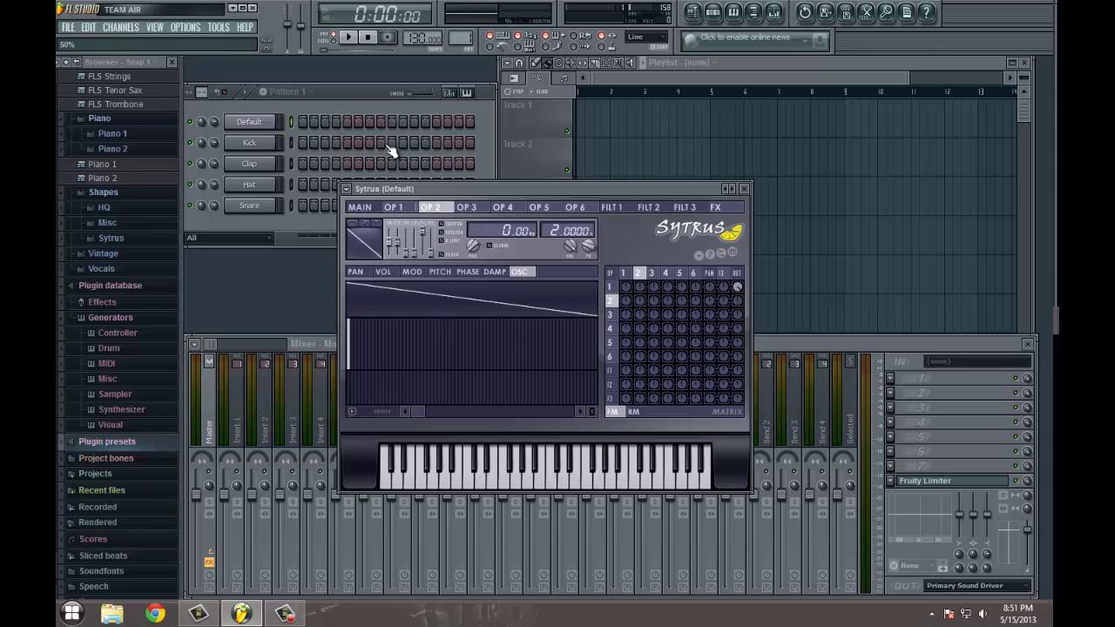
pyautogui.click(358, 346)
pyautogui.click(371, 344)
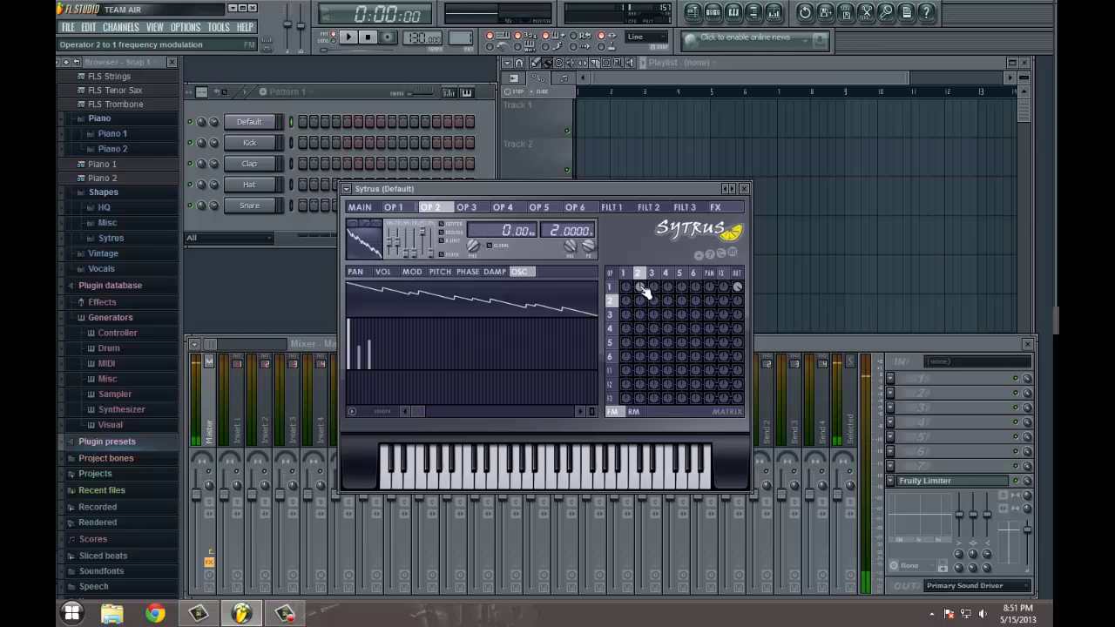
pyautogui.moveTo(642, 288); pyautogui.dragTo(635, 260)
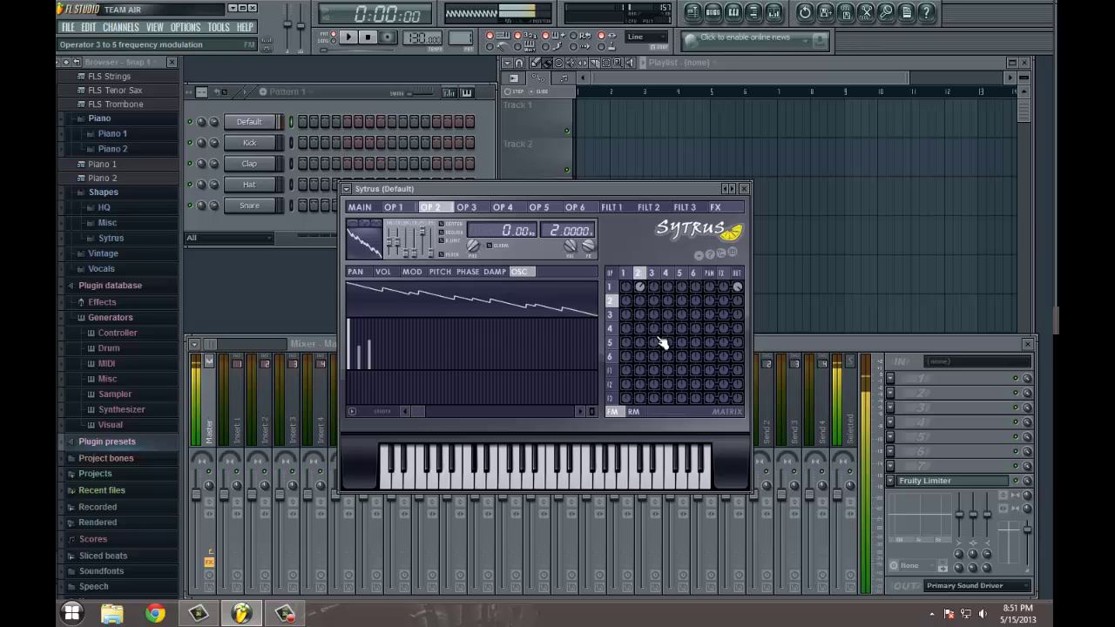
# - Make operator 3 a skewed triangle at ratio 5 with a harmonic, modulating operator 1 at 27%
pyautogui.click(467, 207)
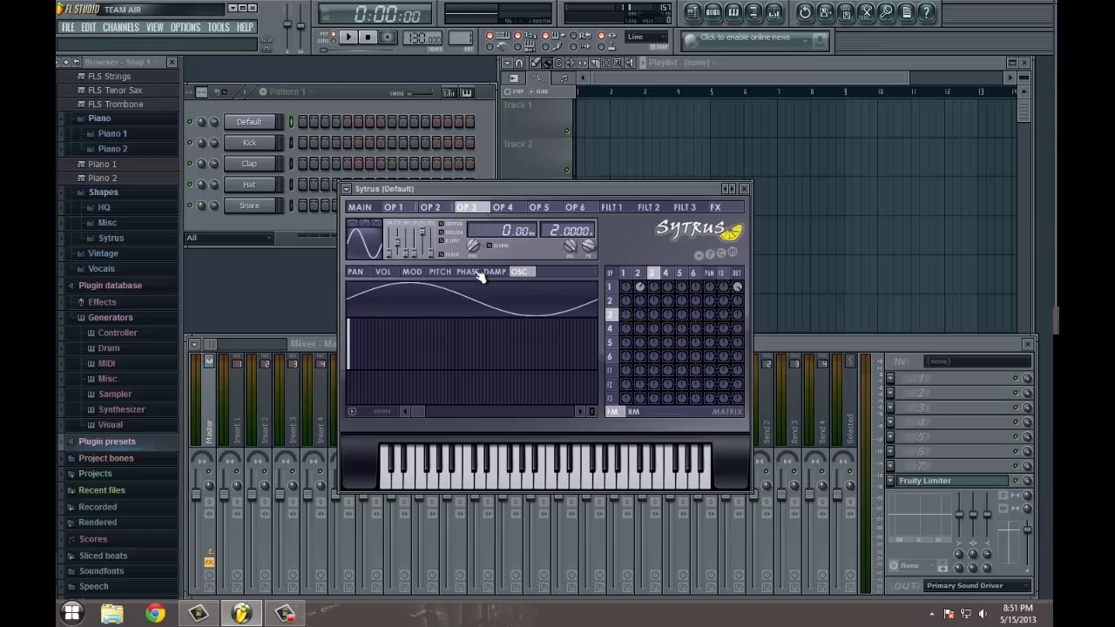
pyautogui.moveTo(398, 256); pyautogui.dragTo(396, 242)
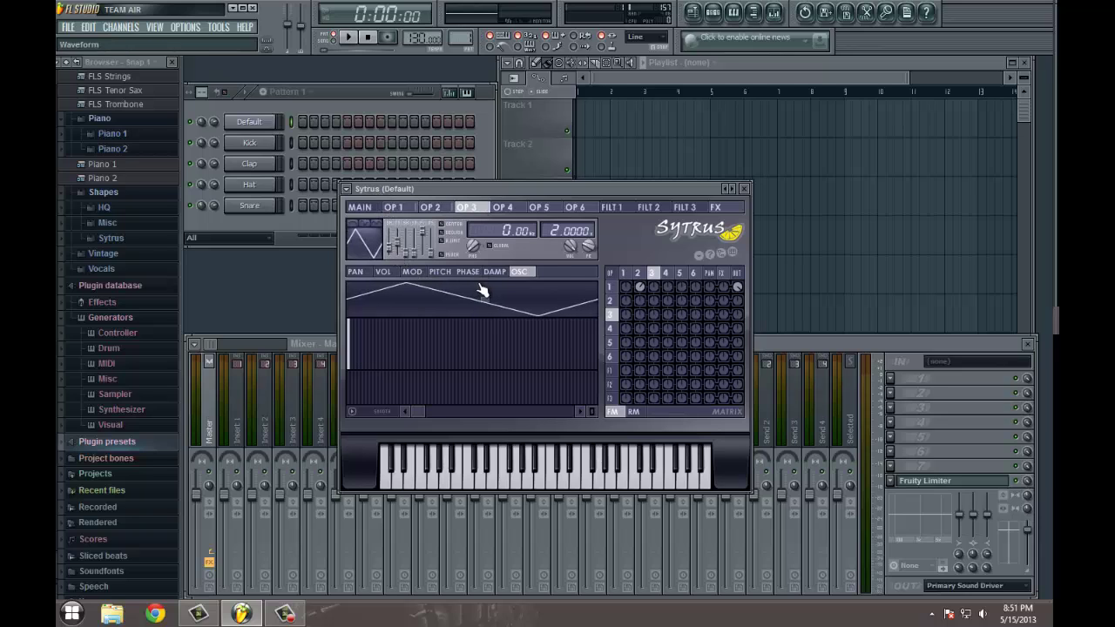
pyautogui.moveTo(552, 229); pyautogui.dragTo(547, 206)
pyautogui.click(402, 345)
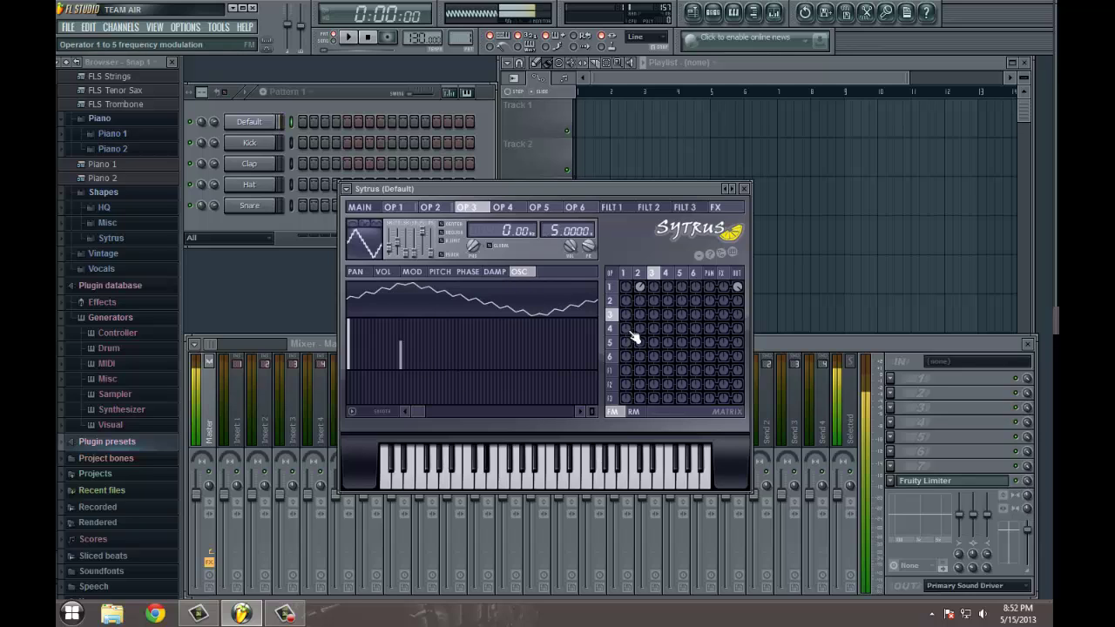
pyautogui.moveTo(658, 288); pyautogui.dragTo(641, 266)
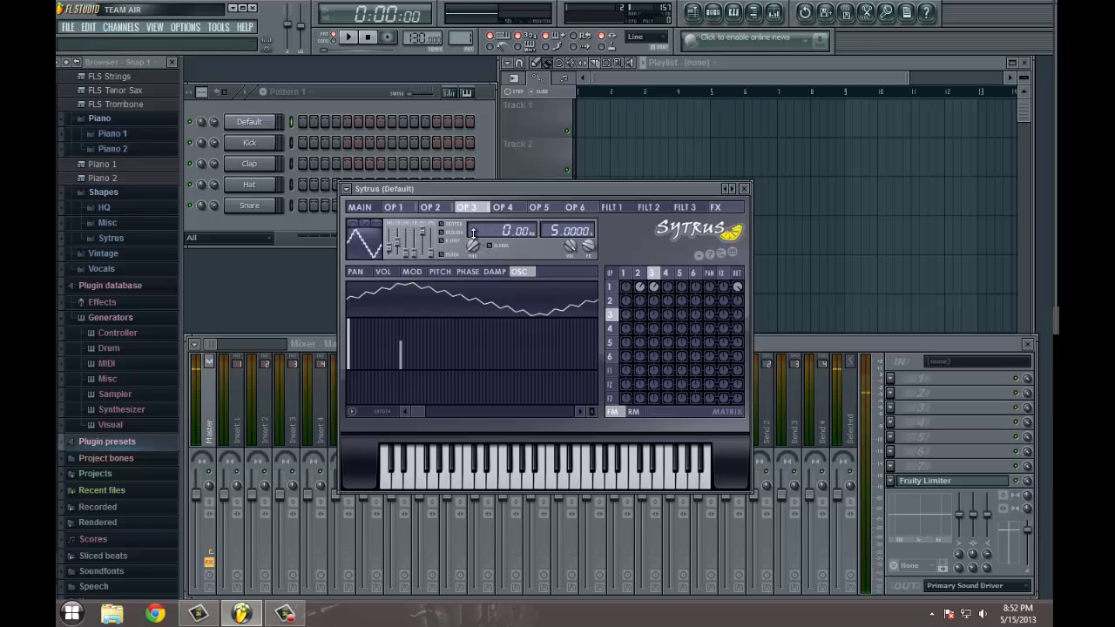
# - Give operator 4 a harmonic and ratio 3, and route it to modulate operator 1 at about 20%
pyautogui.click(514, 210)
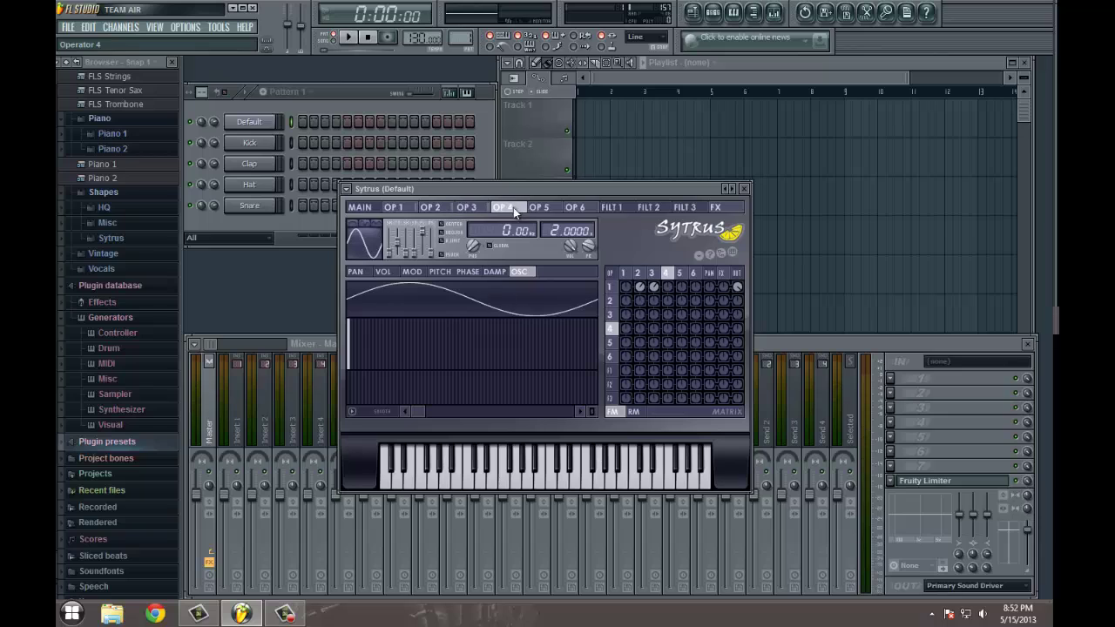
pyautogui.scroll(-1, 366, 240)
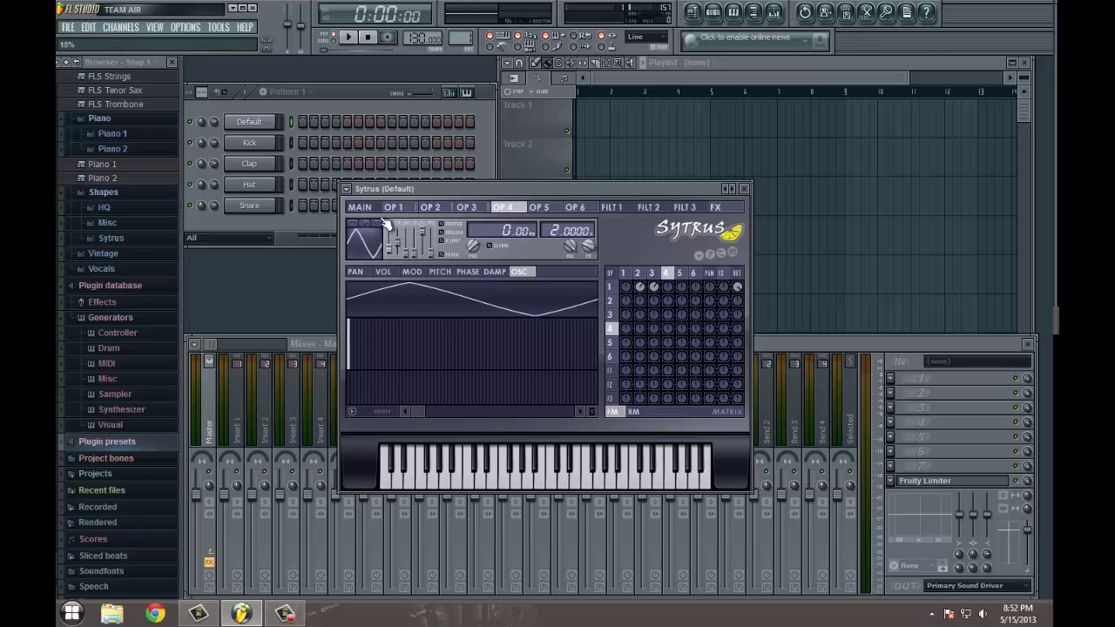
pyautogui.click(373, 341)
pyautogui.moveTo(551, 230); pyautogui.dragTo(549, 213)
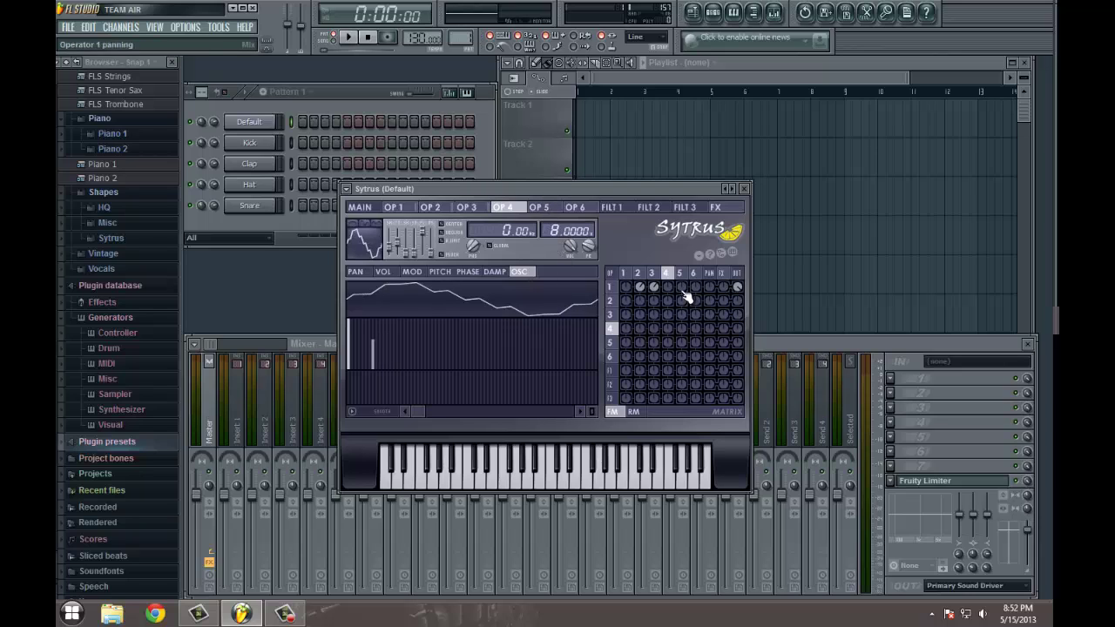
pyautogui.moveTo(667, 285); pyautogui.dragTo(664, 276)
# - Raise the Main page modulation knob to 100% and close the Sytrus window
pyautogui.click(365, 212)
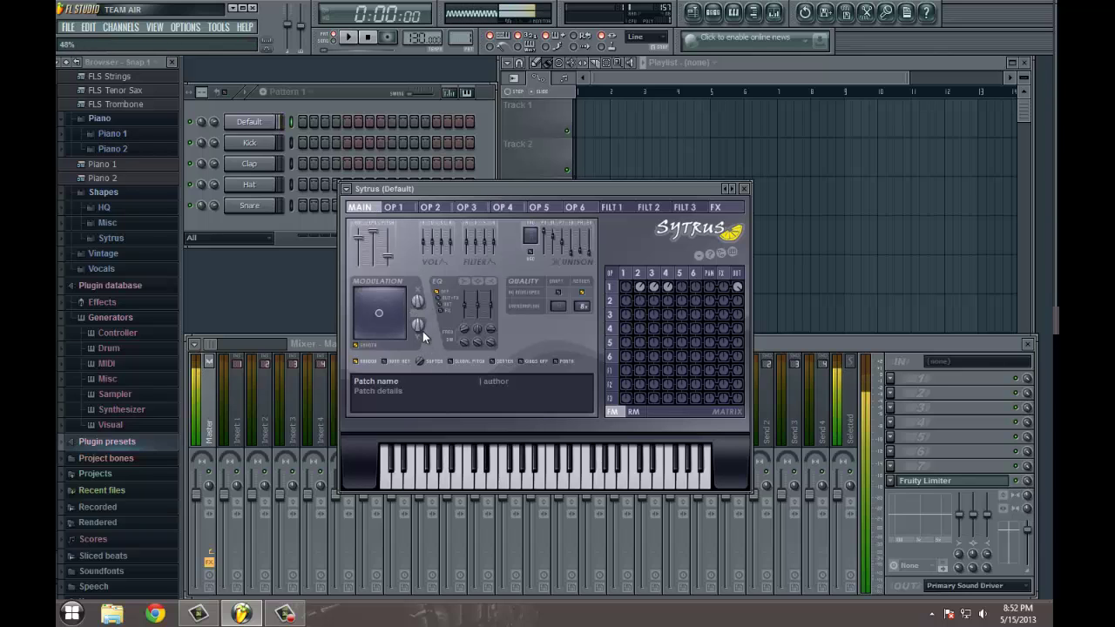
pyautogui.moveTo(423, 331); pyautogui.dragTo(444, 306)
pyautogui.click(744, 188)
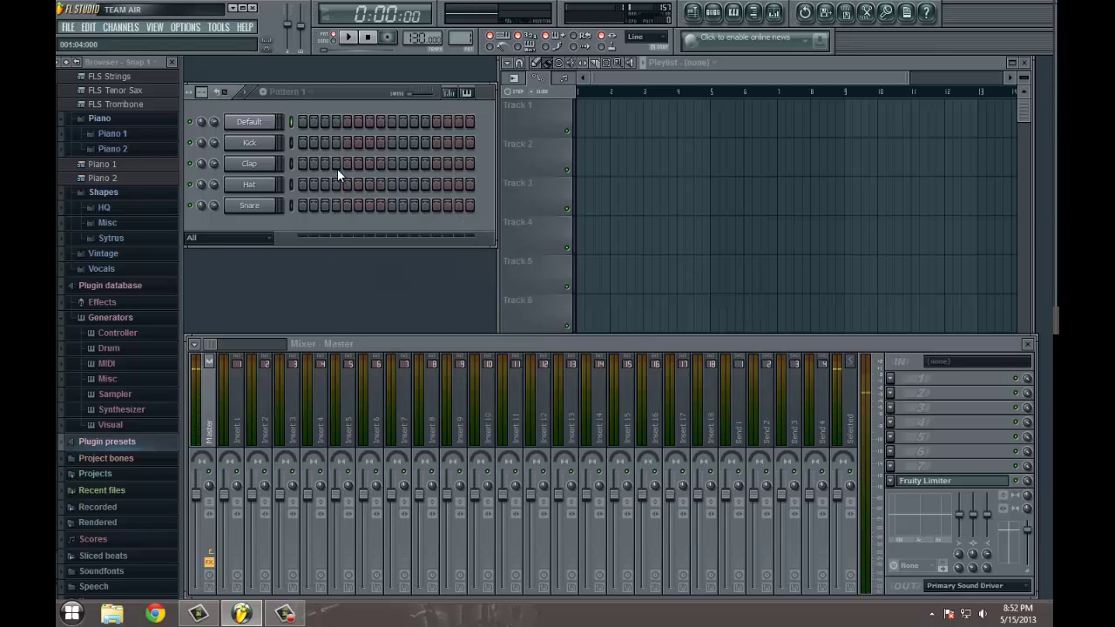
# - In the Default channel's piano roll, draw bar one: D3, F#3, A#3, G3 and three C#3 notes
pyautogui.rightClick(270, 119)
pyautogui.click(290, 122)
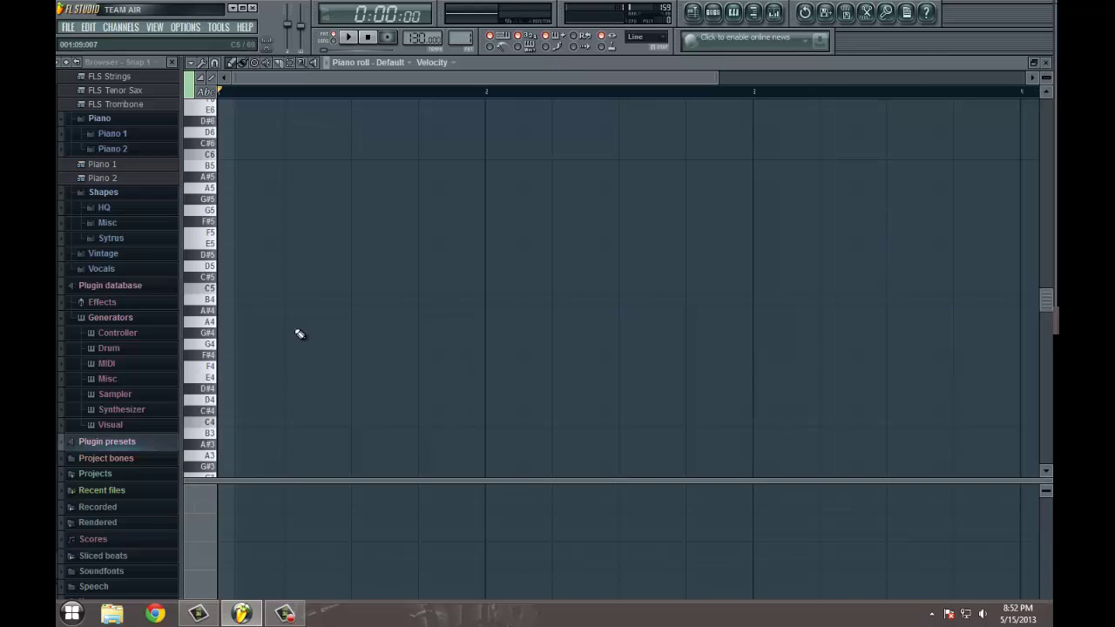
pyautogui.scroll(-4, 282, 353)
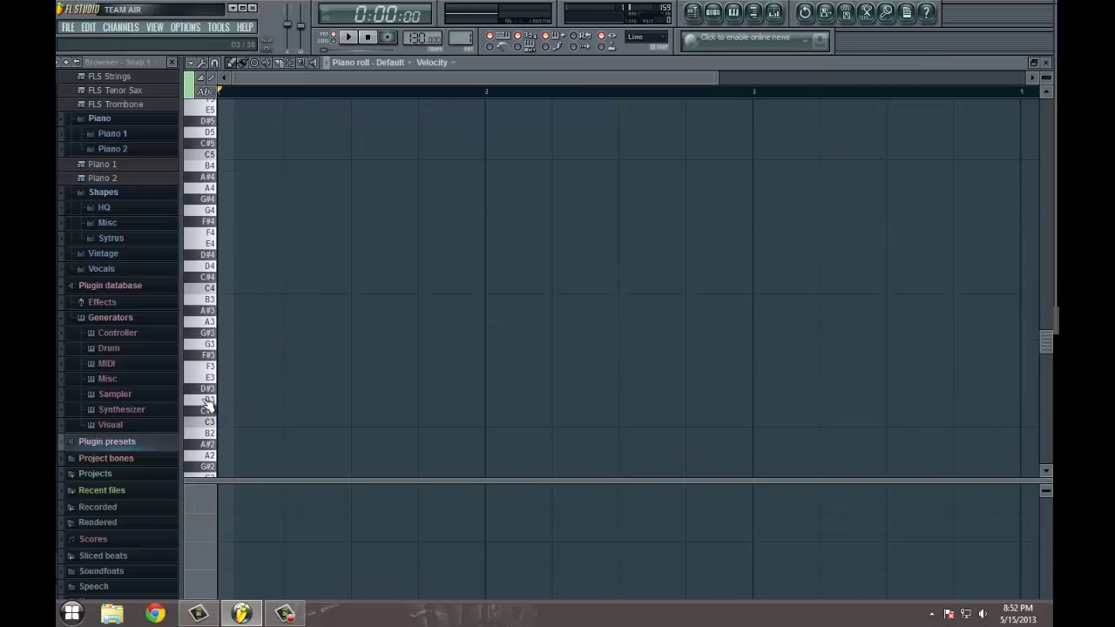
pyautogui.click(224, 399)
pyautogui.moveTo(249, 399); pyautogui.dragTo(271, 399)
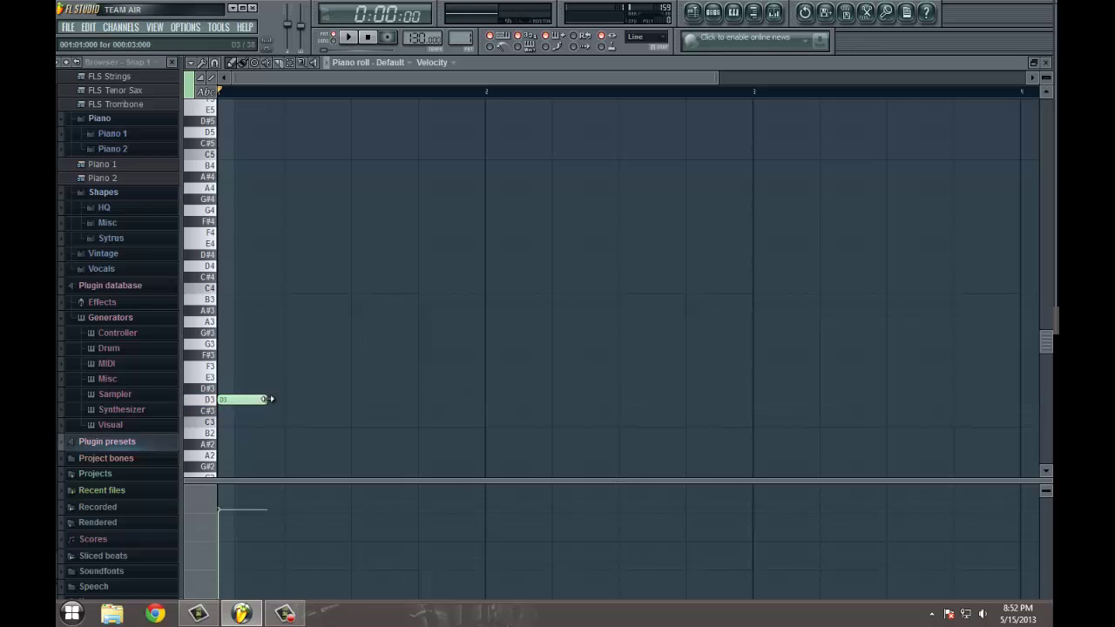
pyautogui.click(286, 356)
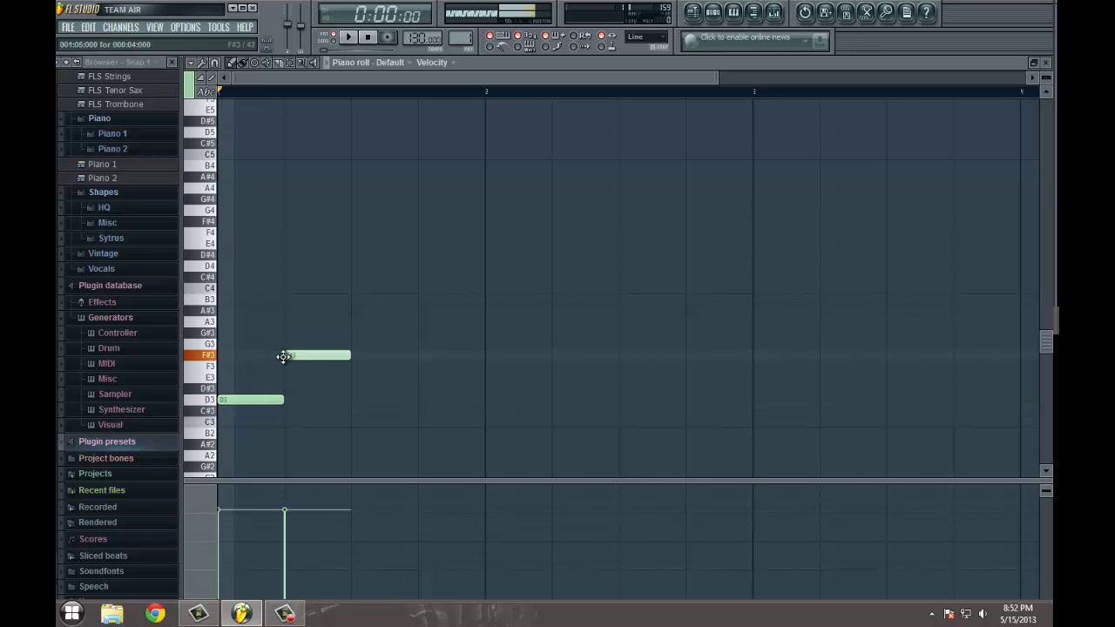
pyautogui.click(358, 311)
pyautogui.moveTo(415, 310); pyautogui.dragTo(392, 310)
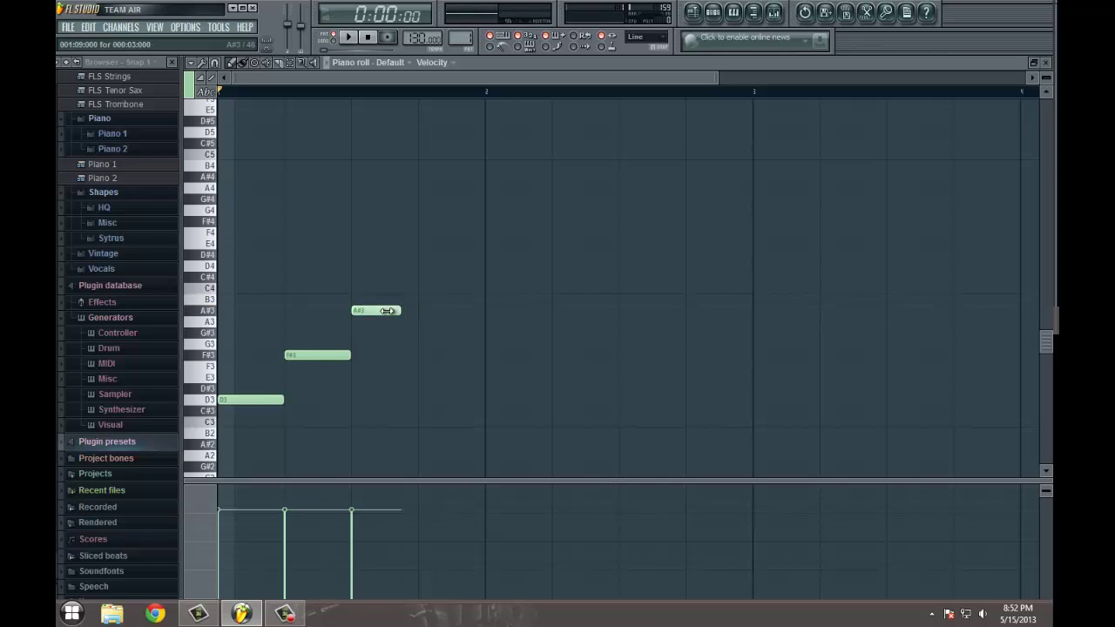
pyautogui.click(391, 344)
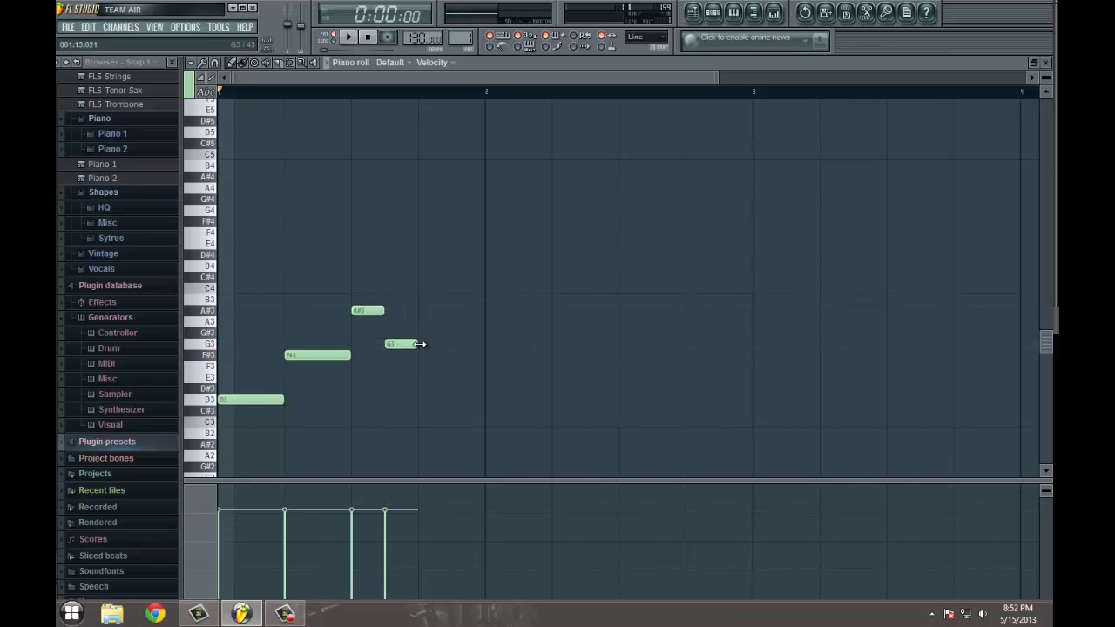
pyautogui.click(423, 411)
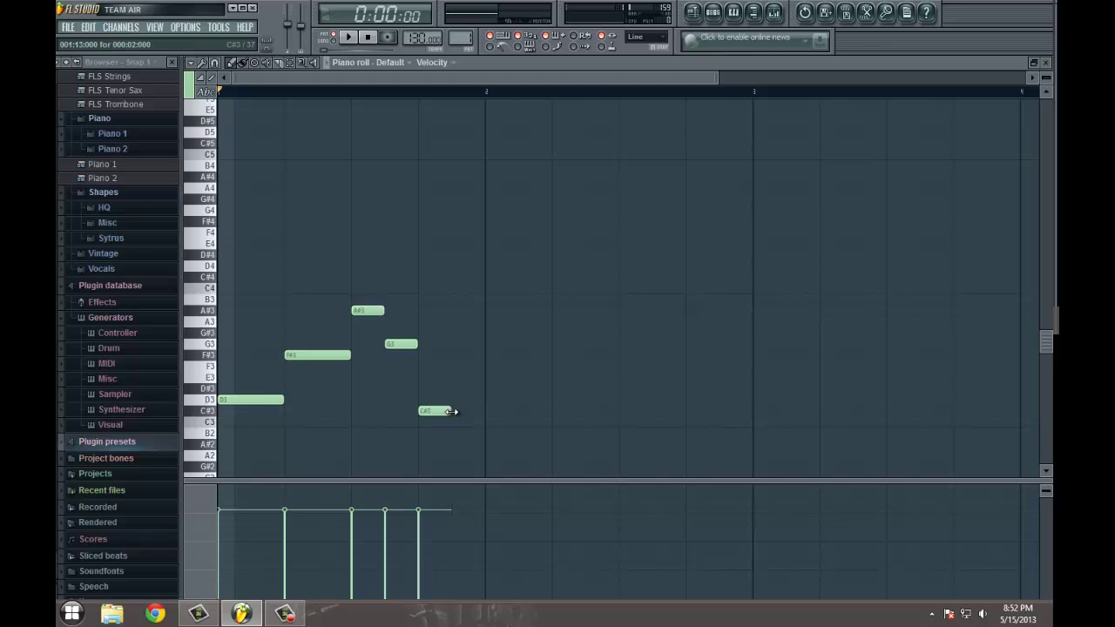
pyautogui.click(459, 413)
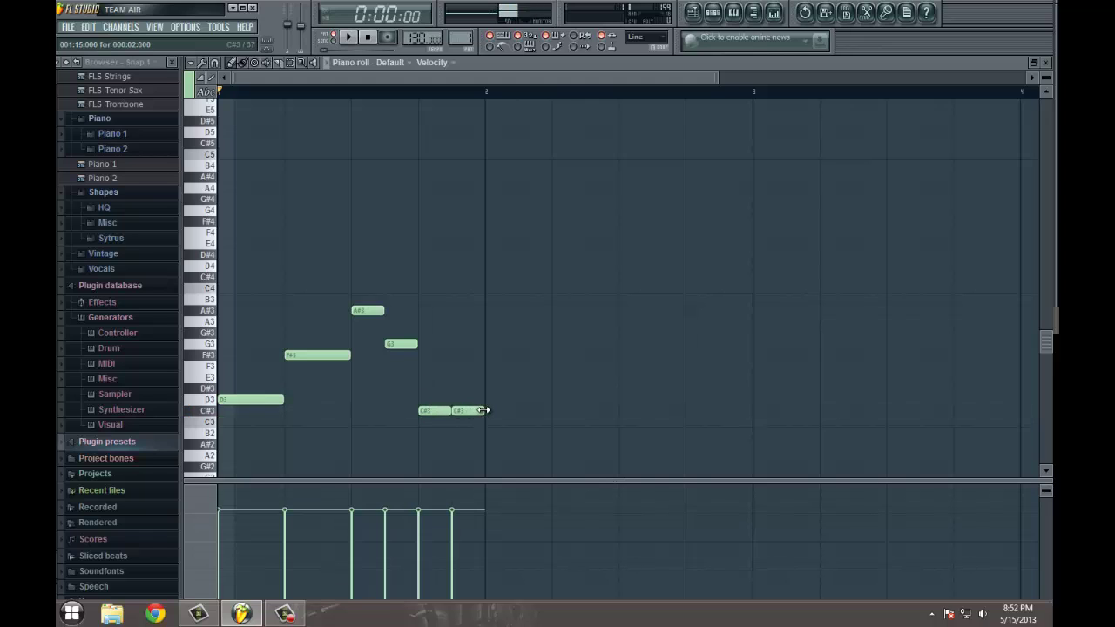
pyautogui.click(474, 410)
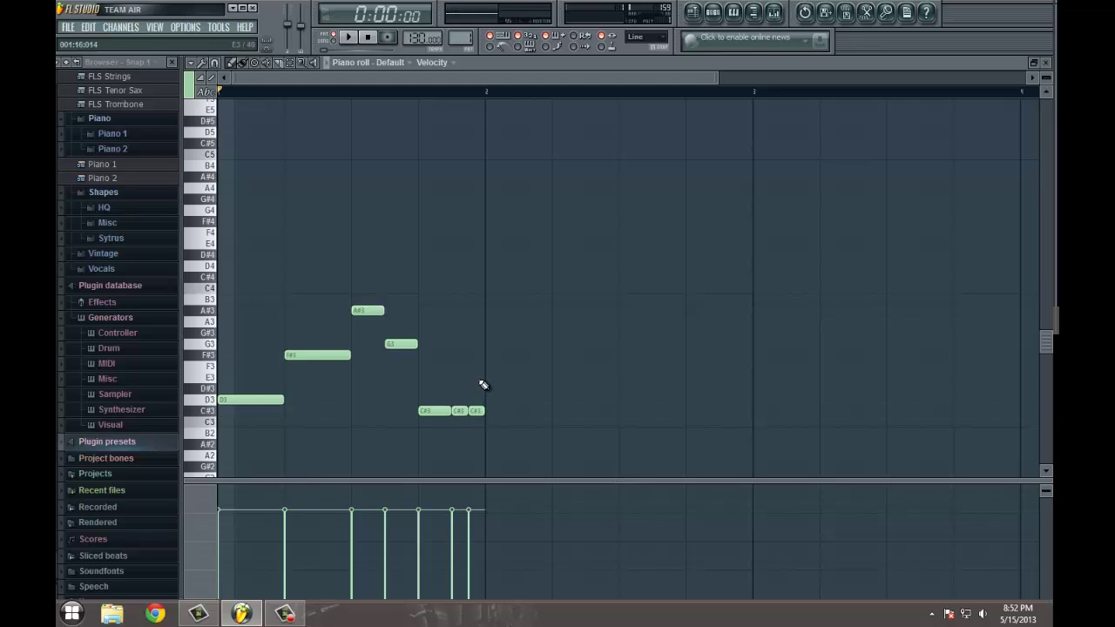
# - Draw bar two (D#3, F3, D#3, D3, A#3, G3, F#3), then play and stop the bassline
pyautogui.click(491, 389)
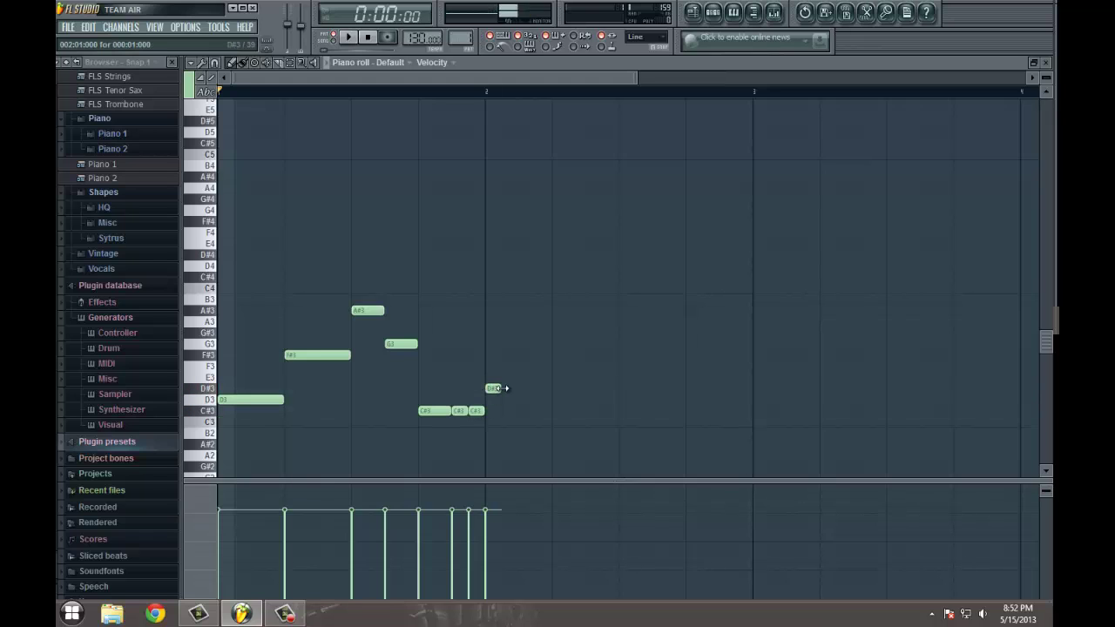
pyautogui.moveTo(512, 388); pyautogui.dragTo(520, 384)
pyautogui.click(520, 366)
pyautogui.click(559, 388)
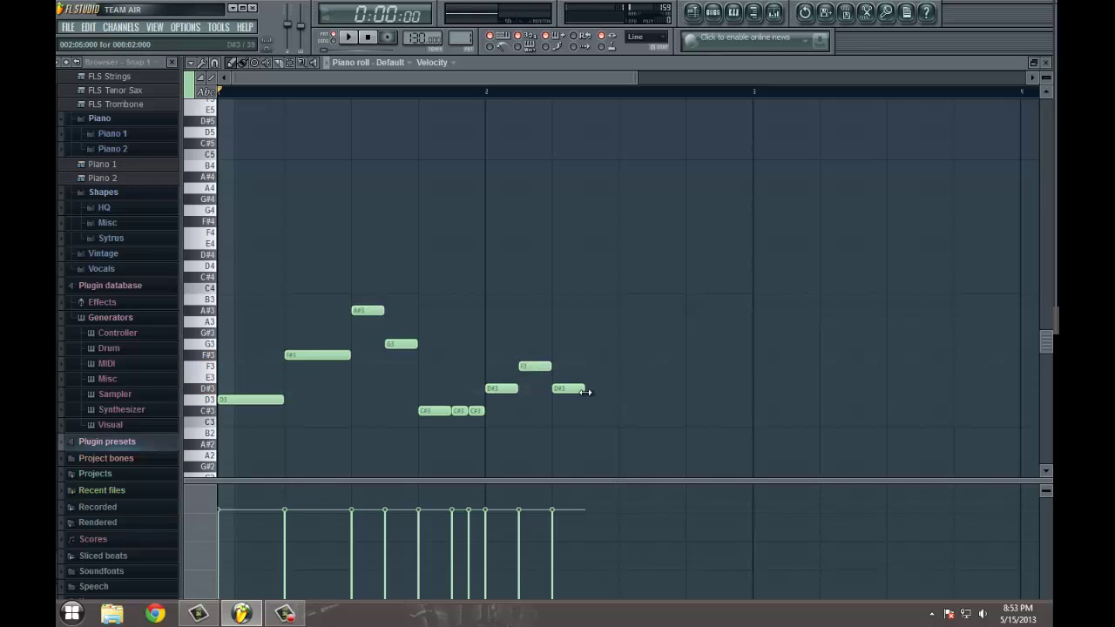
pyautogui.click(593, 399)
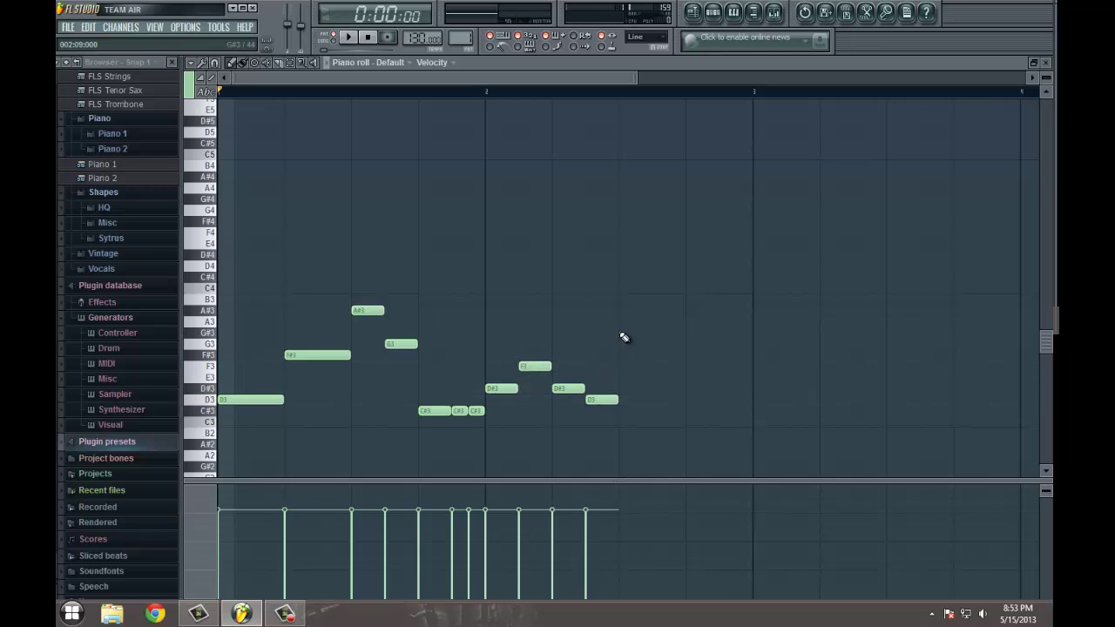
pyautogui.click(623, 322)
pyautogui.moveTo(646, 320); pyautogui.dragTo(685, 310)
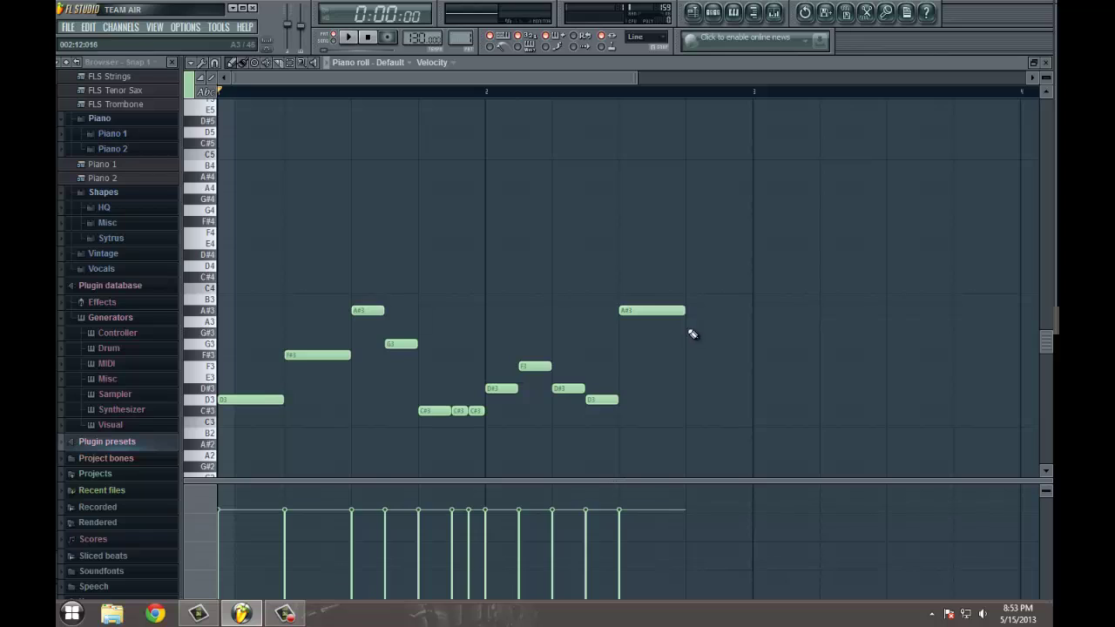
pyautogui.click(690, 344)
pyautogui.moveTo(751, 344)
pyautogui.mouseDown()
pyautogui.moveTo(717, 348)
pyautogui.moveTo(733, 354)
pyautogui.mouseUp()
pyautogui.click(728, 366)
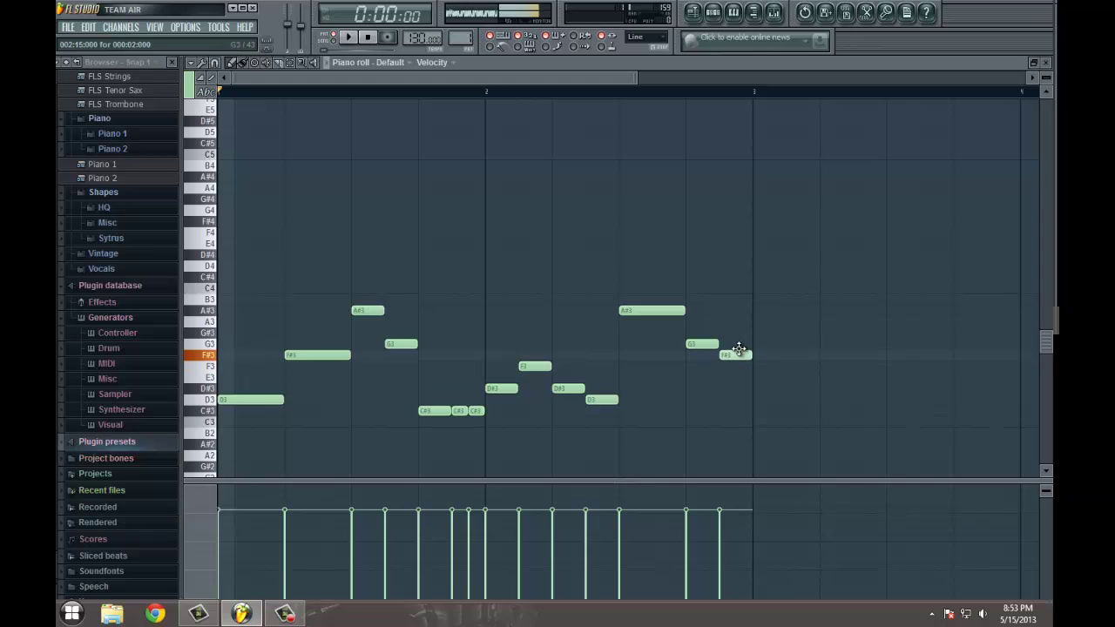
pyautogui.click(349, 40)
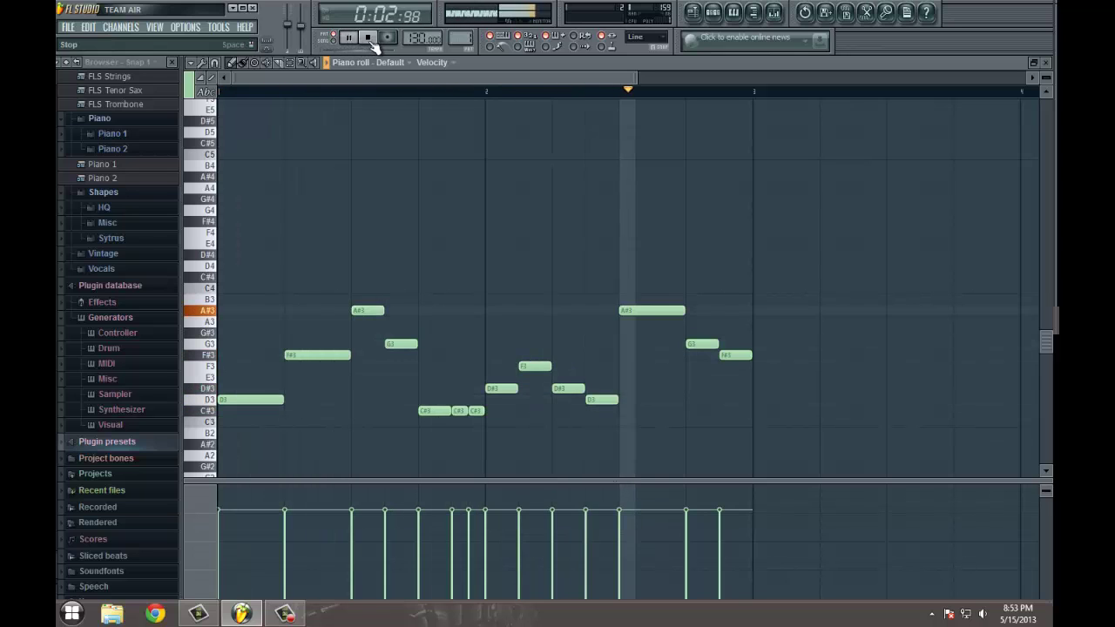
pyautogui.press('space')
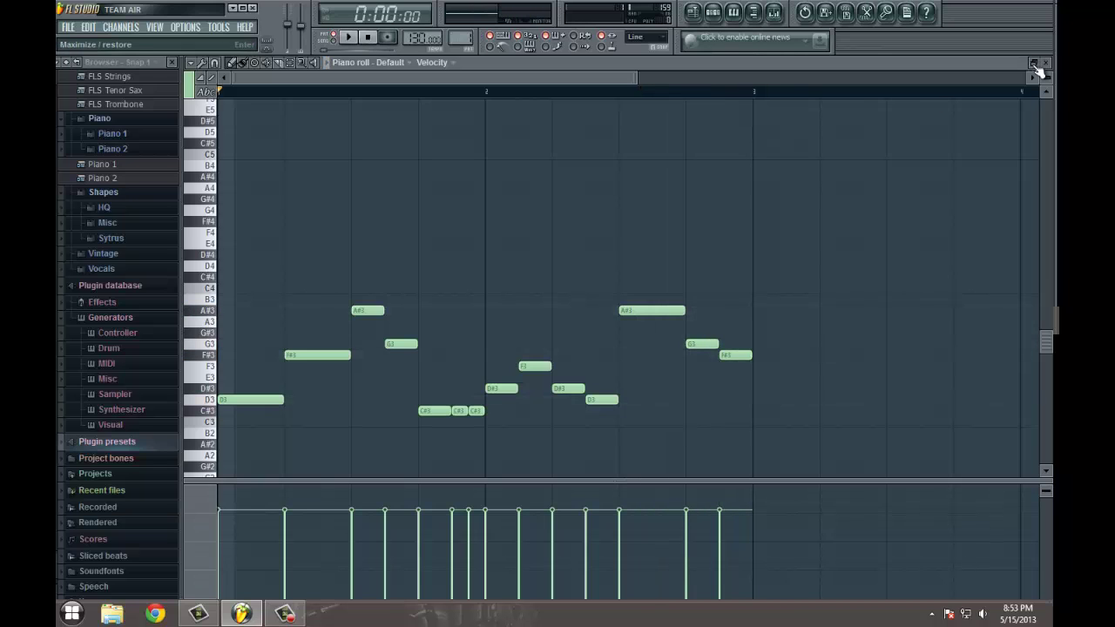
# - Shrink the piano roll and open the Sytrus modulation knob's events in the piano roll
pyautogui.click(1034, 64)
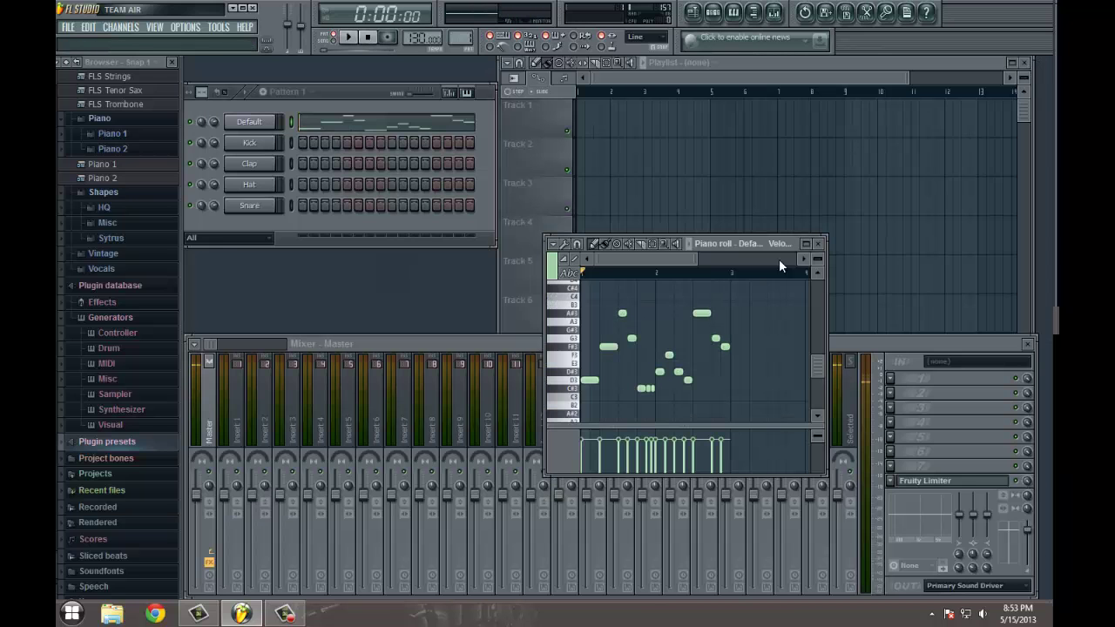
pyautogui.click(251, 128)
pyautogui.rightClick(421, 305)
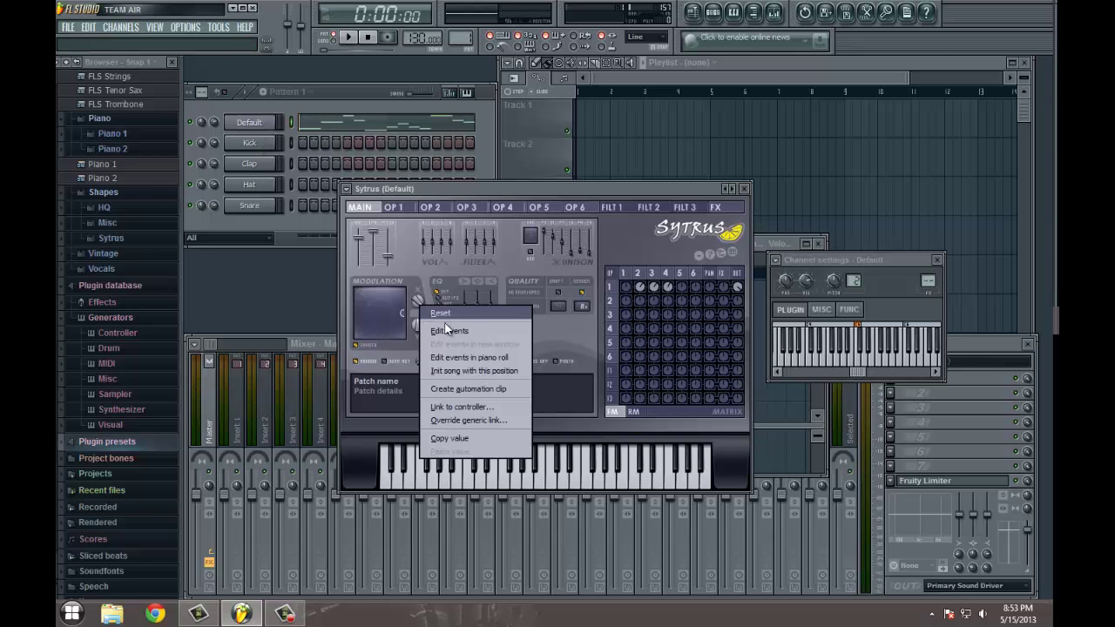
pyautogui.click(467, 357)
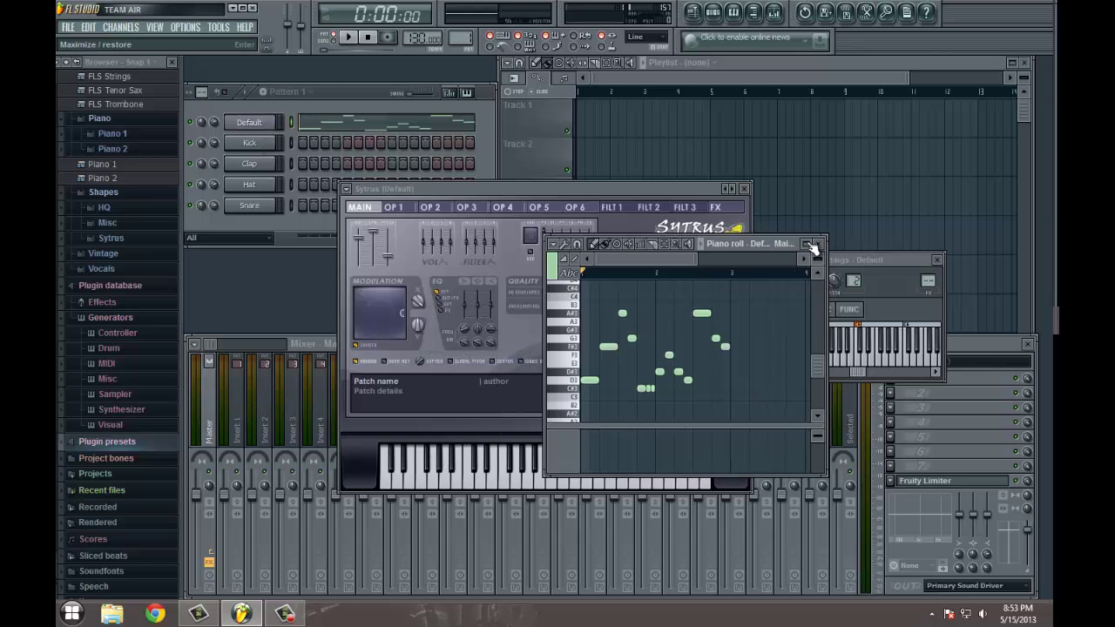
# - Draw a slow tempo-synced LFO over the first bar of Modulation X and play it back
pyautogui.click(807, 245)
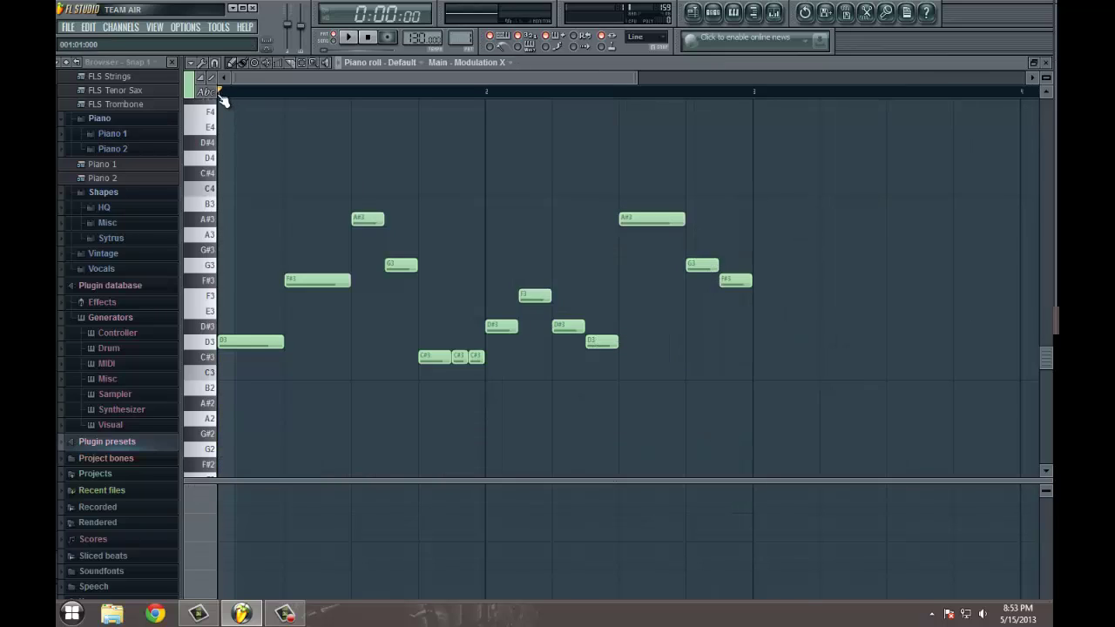
pyautogui.moveTo(220, 94); pyautogui.dragTo(348, 94)
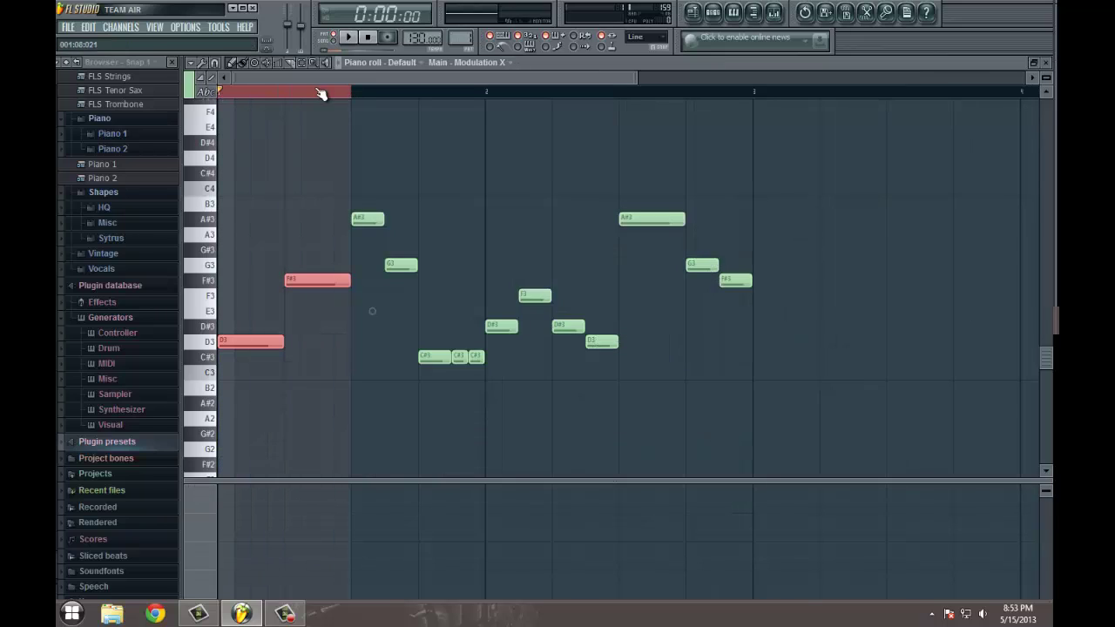
pyautogui.click(191, 65)
pyautogui.moveTo(216, 103)
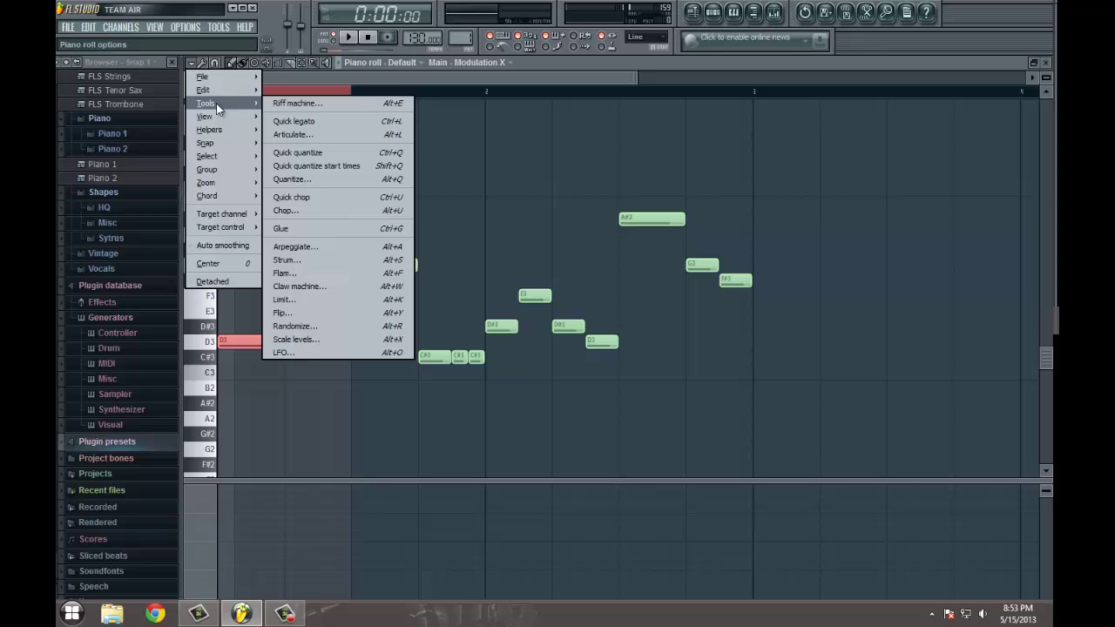
pyautogui.click(307, 352)
pyautogui.rightClick(535, 311)
pyautogui.click(548, 351)
pyautogui.click(588, 386)
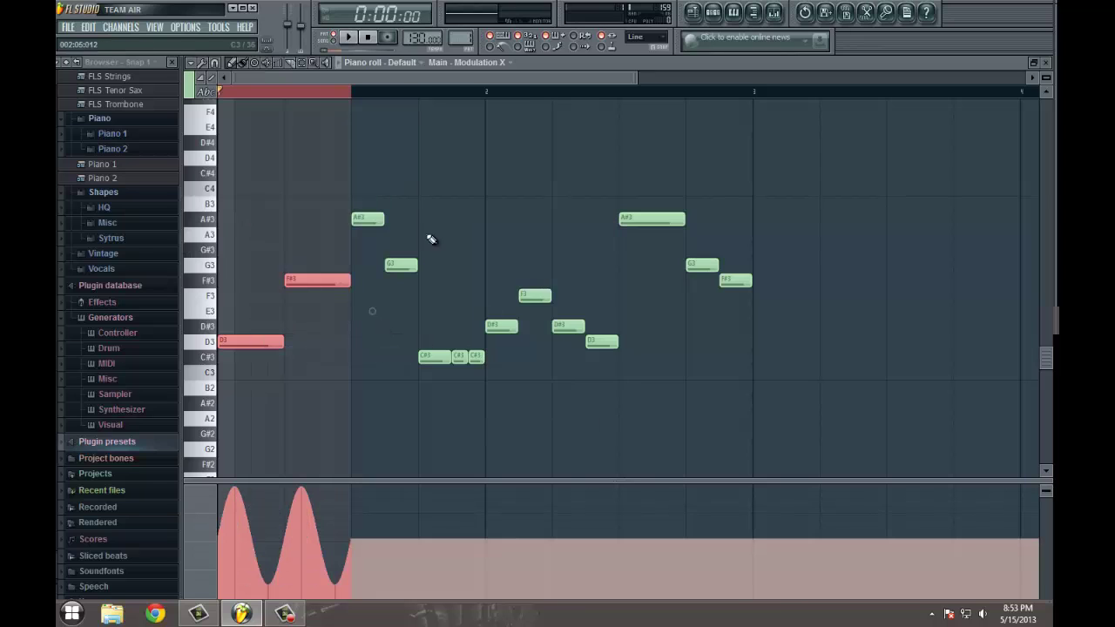
pyautogui.press('space')
pyautogui.click(366, 102)
# - Write a tempo-synced LFO wobble over the second bar
pyautogui.moveTo(357, 98); pyautogui.dragTo(484, 95)
pyautogui.click(191, 62)
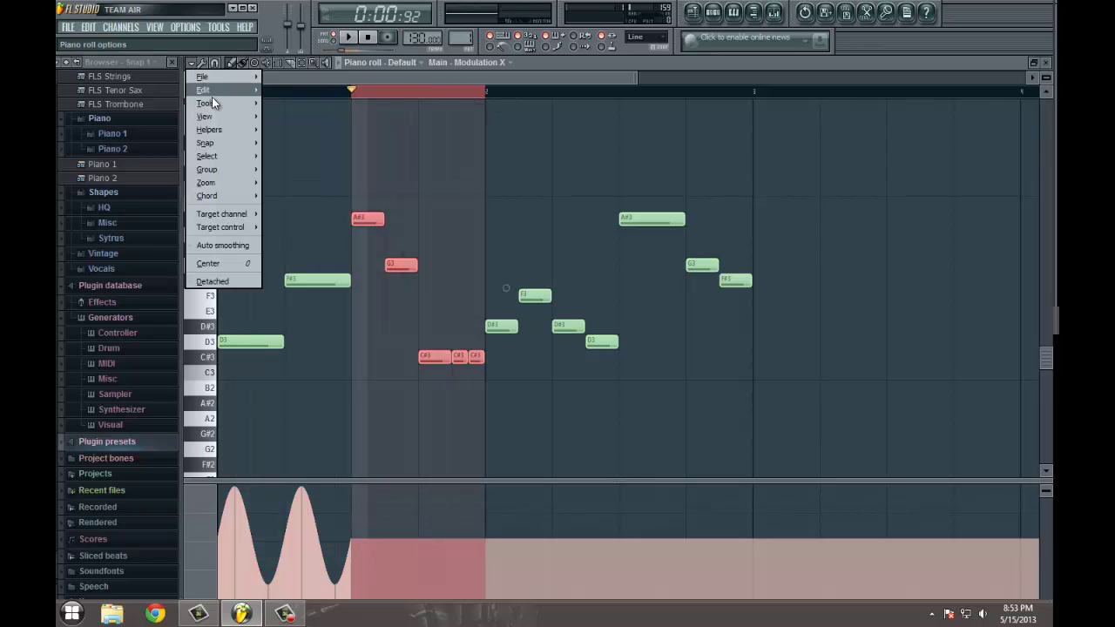
pyautogui.moveTo(212, 102)
pyautogui.click(317, 354)
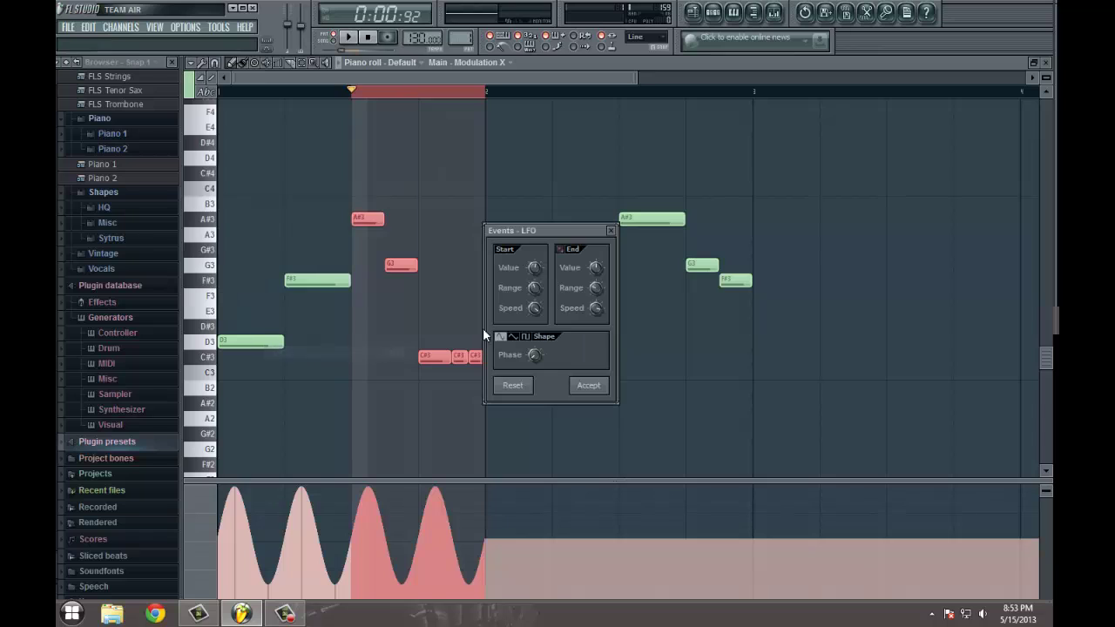
pyautogui.rightClick(535, 309)
pyautogui.click(585, 324)
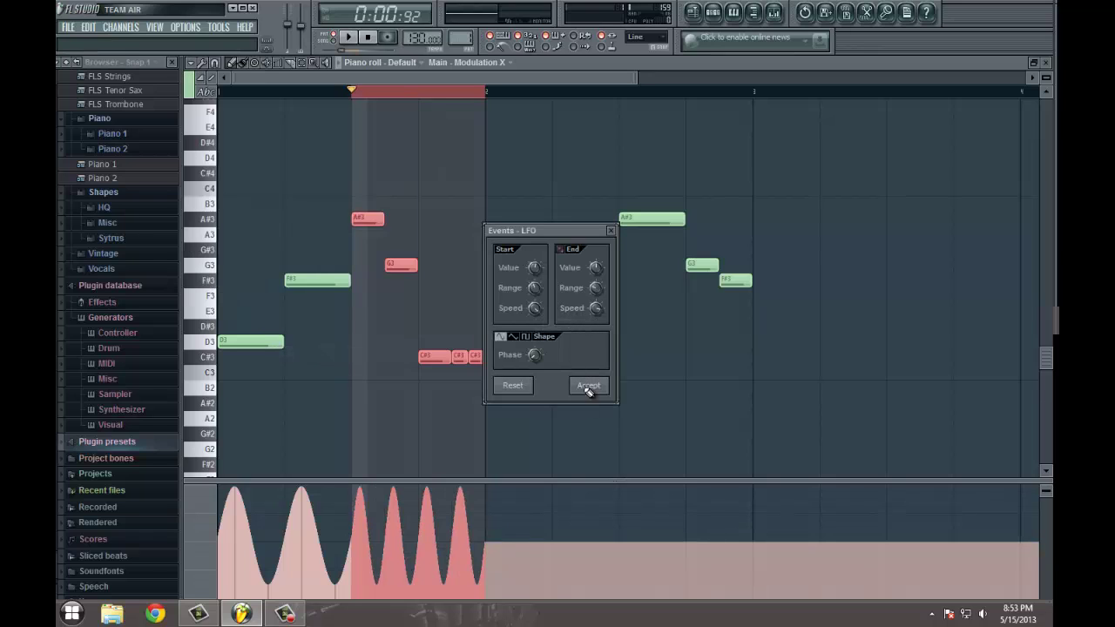
pyautogui.click(588, 385)
# - Fill the next timeline section with an LFO at its default speed
pyautogui.click(490, 94)
pyautogui.moveTo(535, 92); pyautogui.dragTo(615, 88)
pyautogui.click(560, 93)
pyautogui.click(192, 64)
pyautogui.moveTo(223, 107)
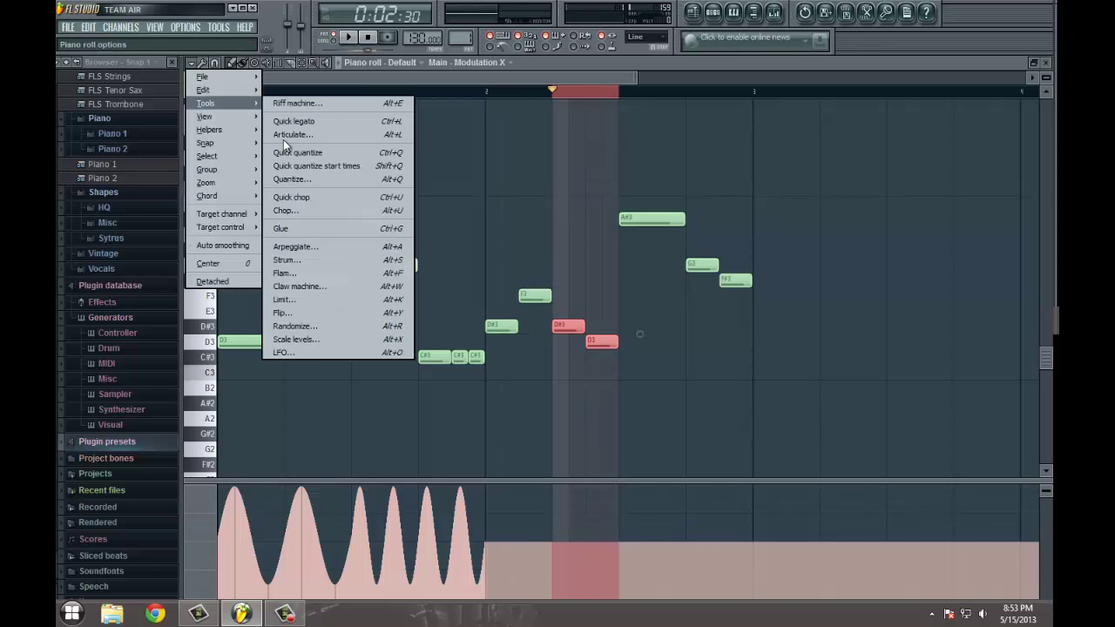
pyautogui.click(310, 352)
pyautogui.click(588, 394)
# - Add a faster tempo-synced LFO over the section holding the D#3 and F3 notes
pyautogui.click(493, 91)
pyautogui.moveTo(498, 92); pyautogui.dragTo(549, 92)
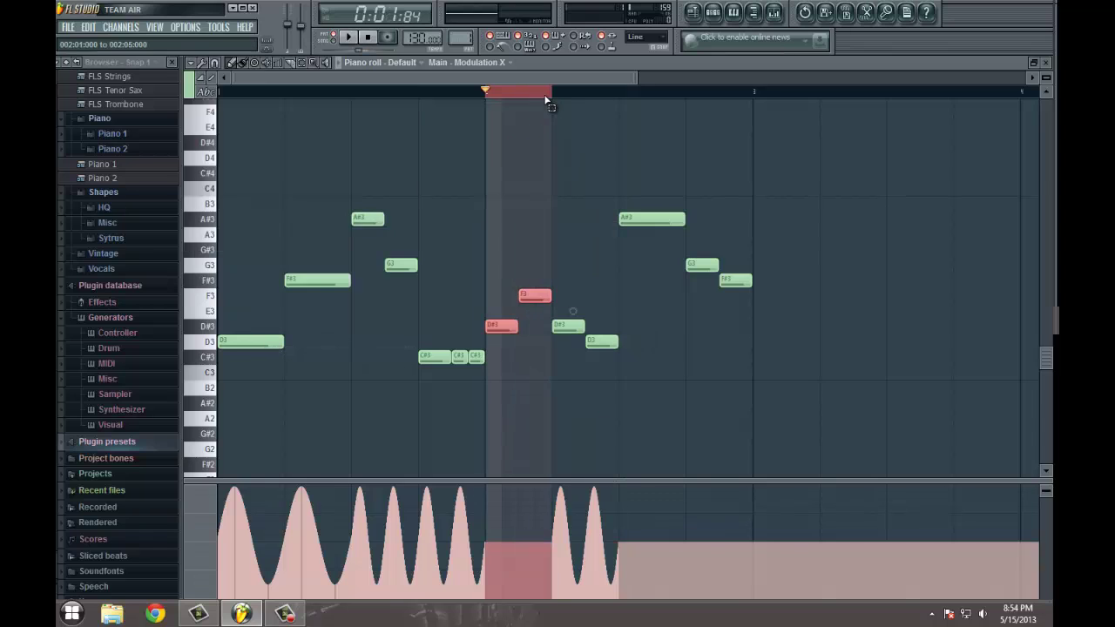
pyautogui.click(192, 64)
pyautogui.moveTo(226, 110)
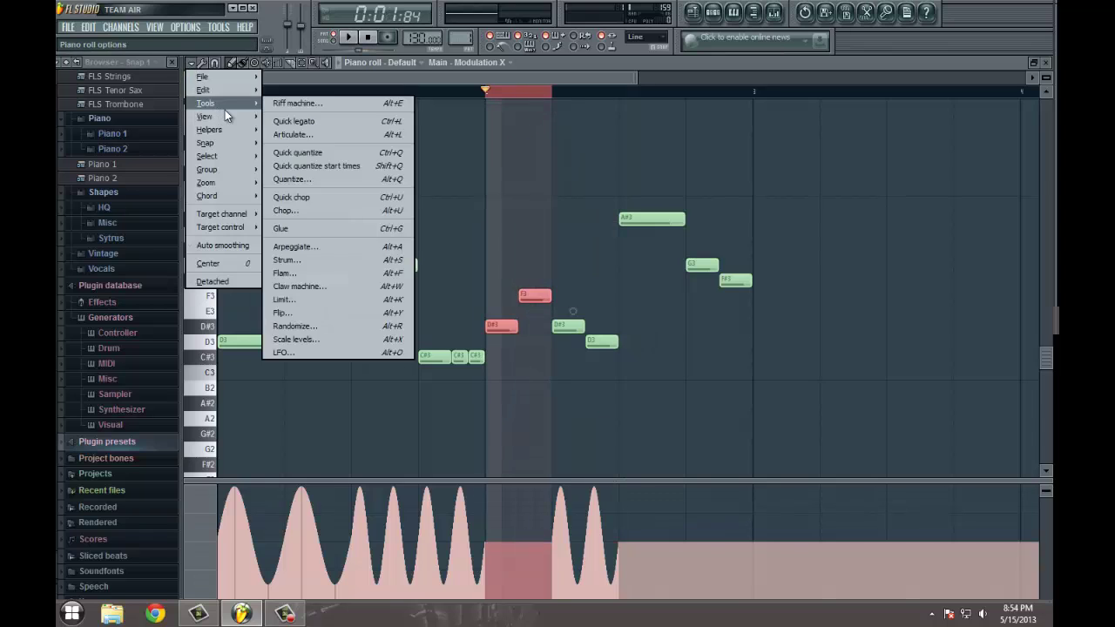
pyautogui.click(305, 351)
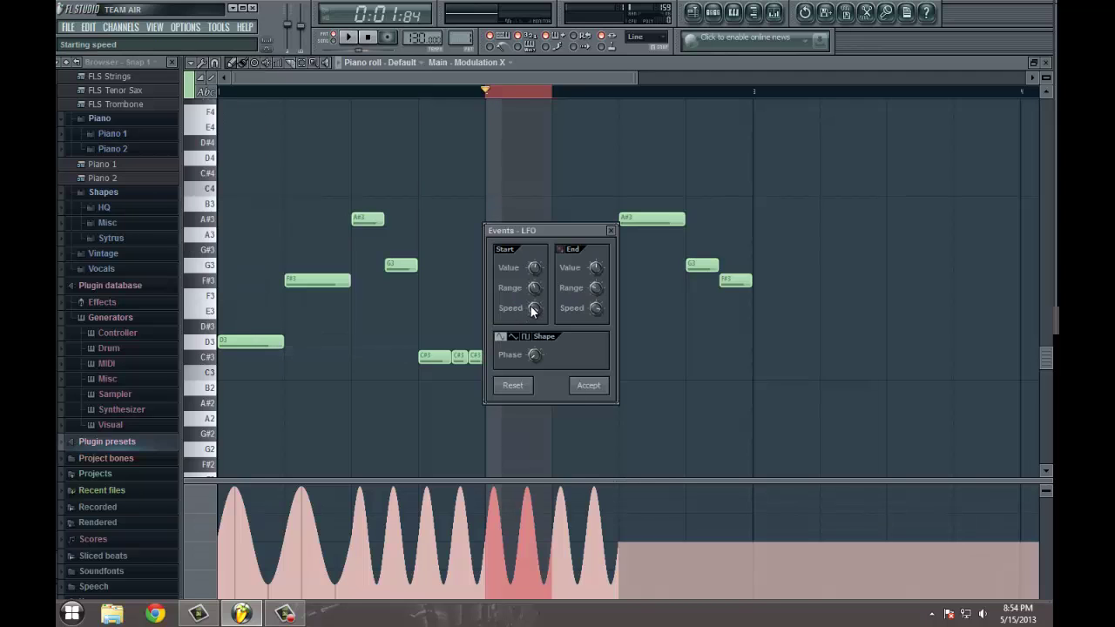
pyautogui.rightClick(534, 310)
pyautogui.click(549, 348)
pyautogui.click(589, 385)
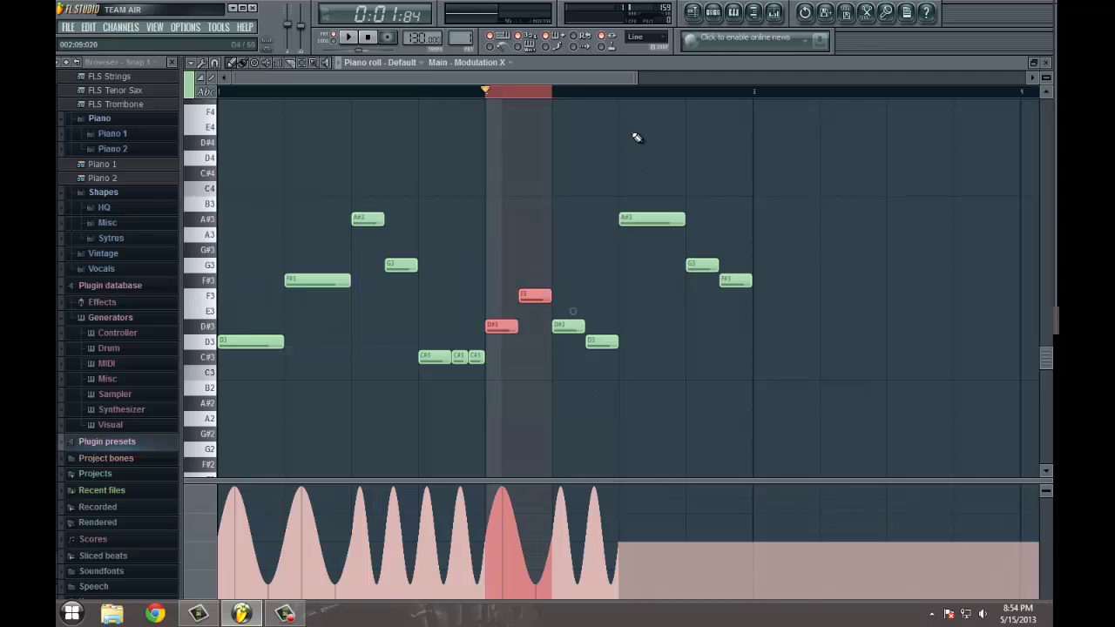
# - Draw a fast LFO over the final A#3, G3, F#3 section and close the piano roll
pyautogui.moveTo(625, 97); pyautogui.dragTo(753, 94)
pyautogui.click(189, 62)
pyautogui.moveTo(209, 103)
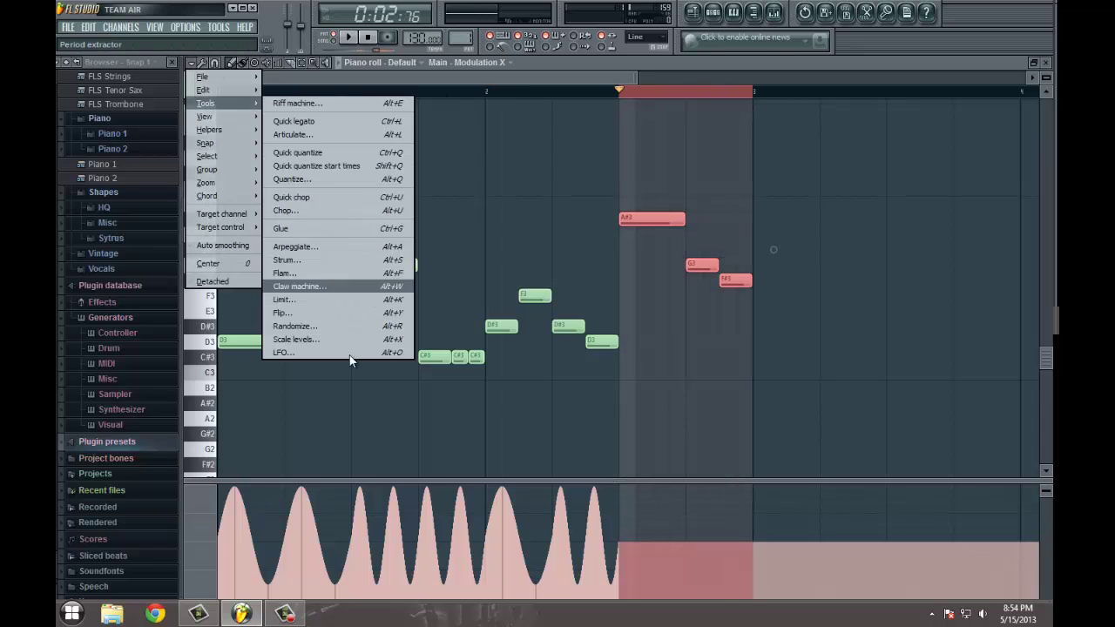
pyautogui.click(350, 354)
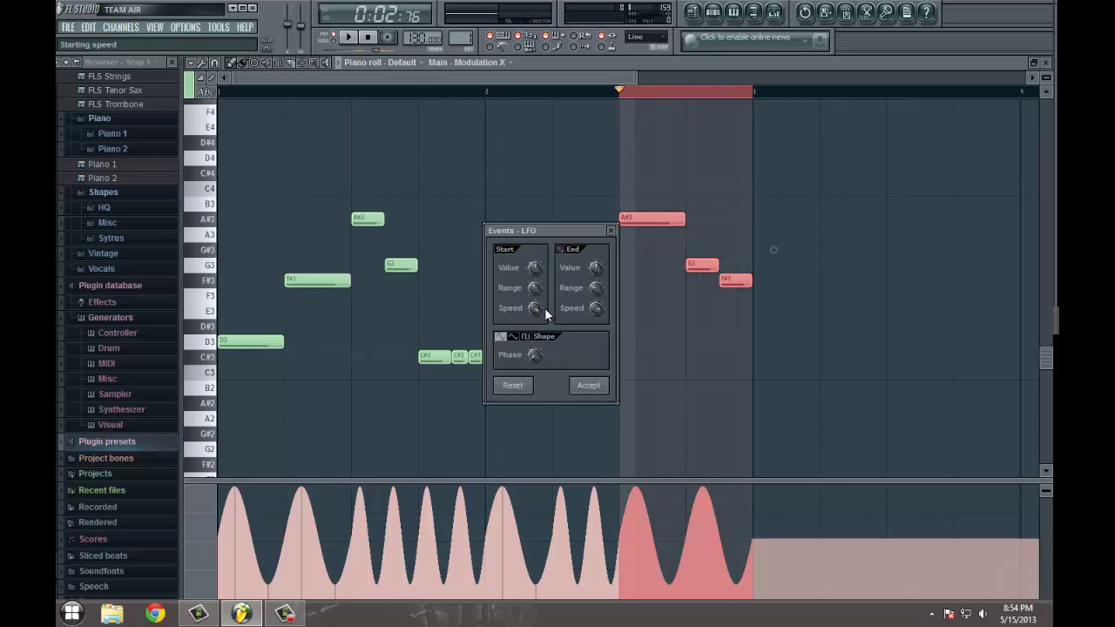
pyautogui.rightClick(545, 310)
pyautogui.click(562, 324)
pyautogui.click(589, 385)
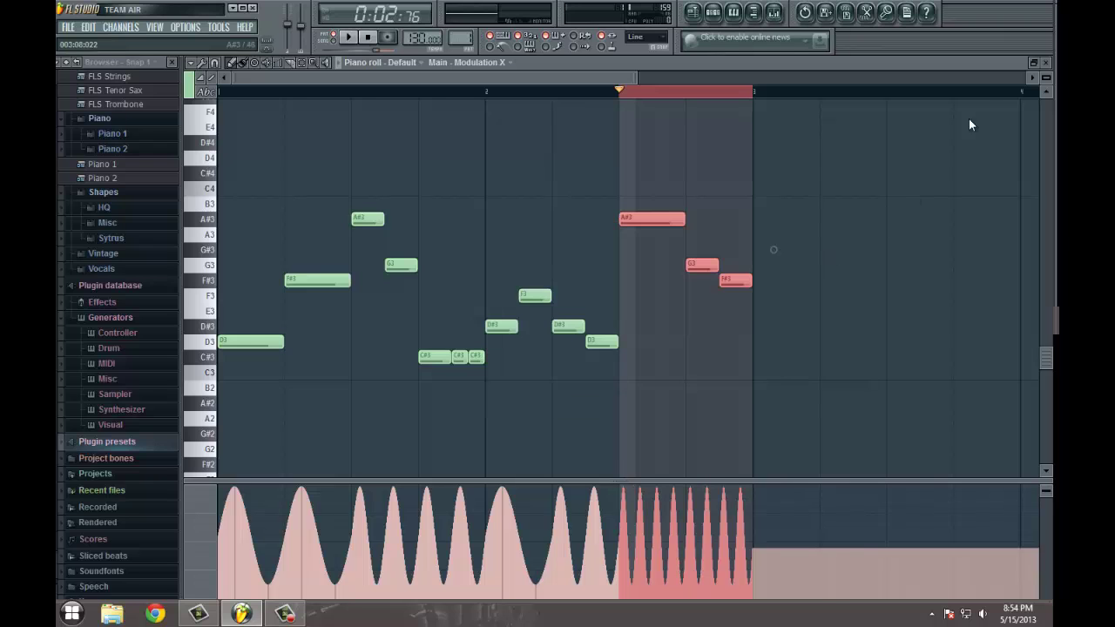
pyautogui.click(1048, 73)
# - Close Sytrus and place the Pattern 1 bassline clip at the start of Track 1
pyautogui.click(748, 194)
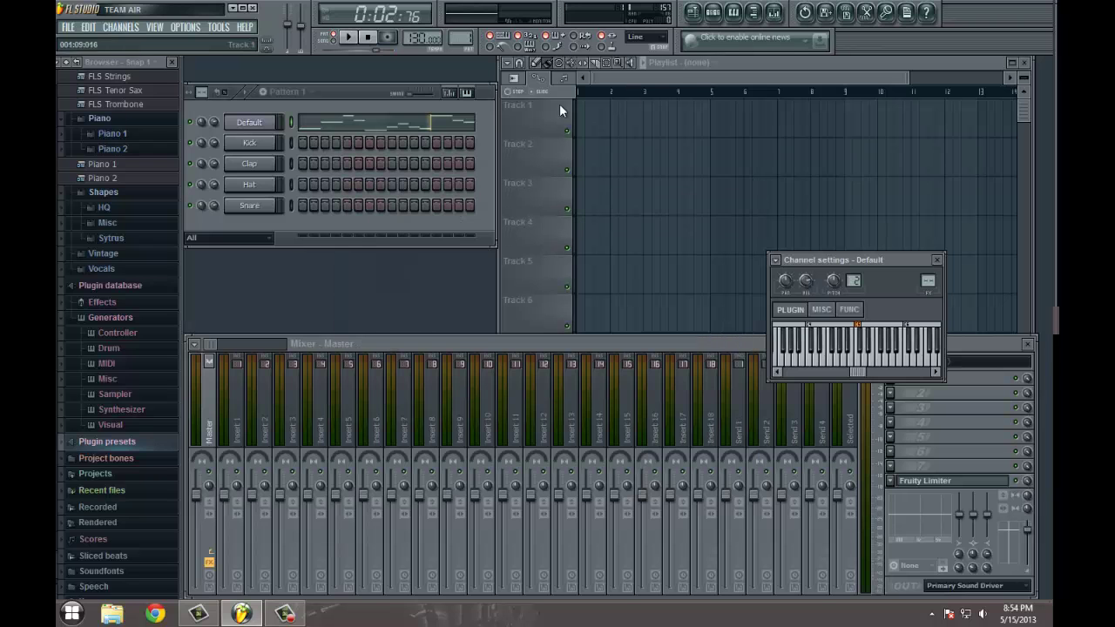
pyautogui.click(583, 115)
pyautogui.click(610, 137)
pyautogui.click(583, 112)
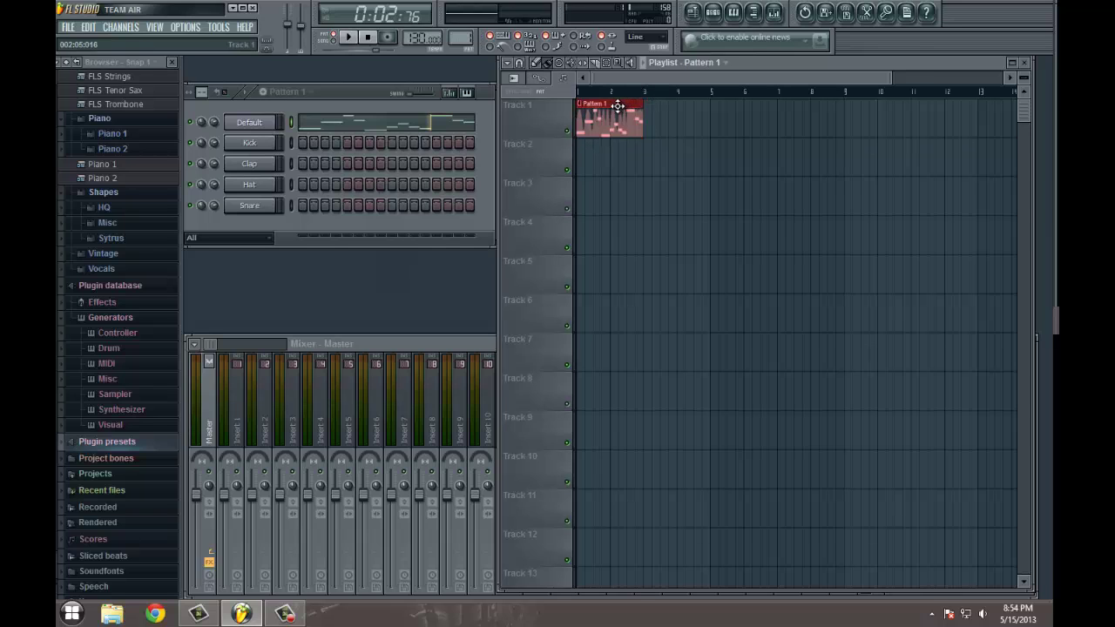
# - Create a new Pattern 2 and program a kick hit on its first step
pyautogui.click(294, 100)
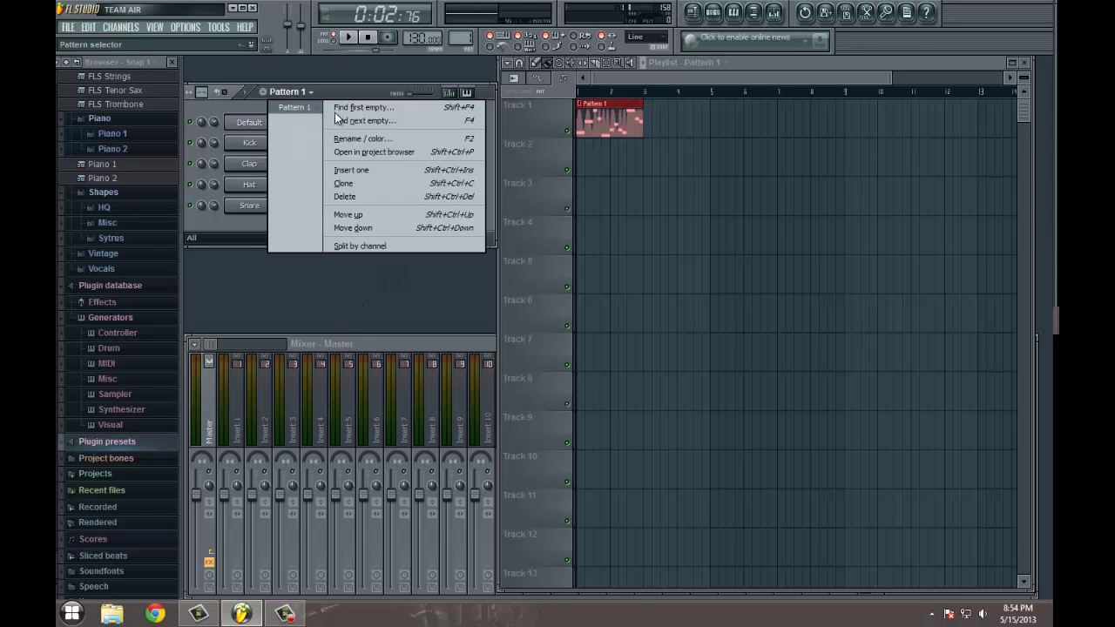
pyautogui.click(337, 112)
pyautogui.press('Return')
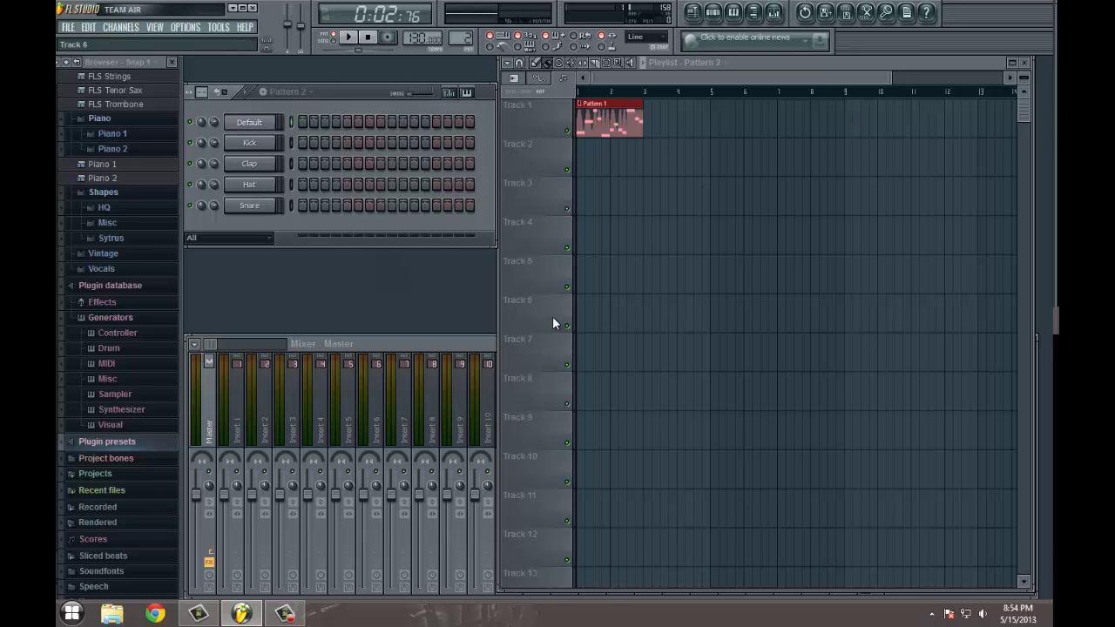
pyautogui.click(303, 141)
# - Paint two Pattern 2 clips on Track 2 and audition the song
pyautogui.click(583, 165)
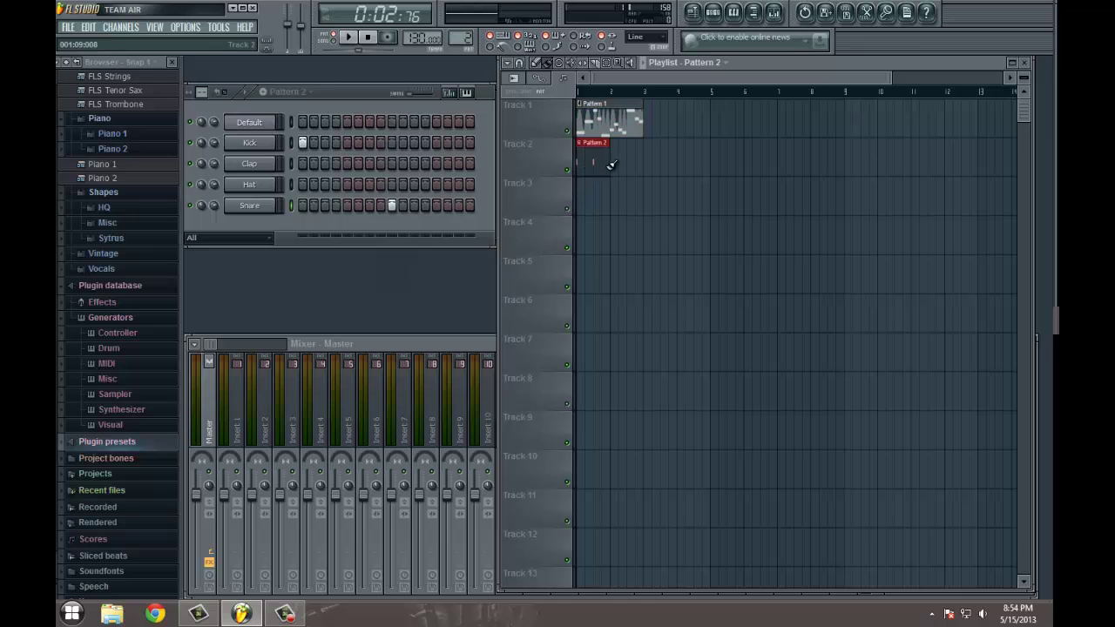
pyautogui.click(612, 157)
pyautogui.click(415, 343)
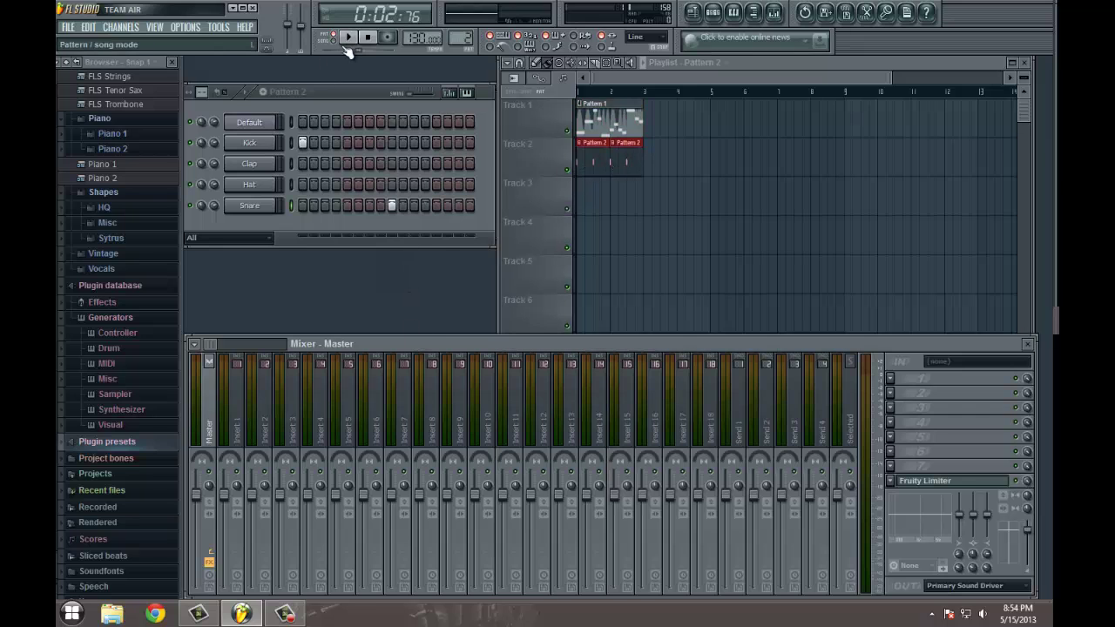
pyautogui.click(348, 37)
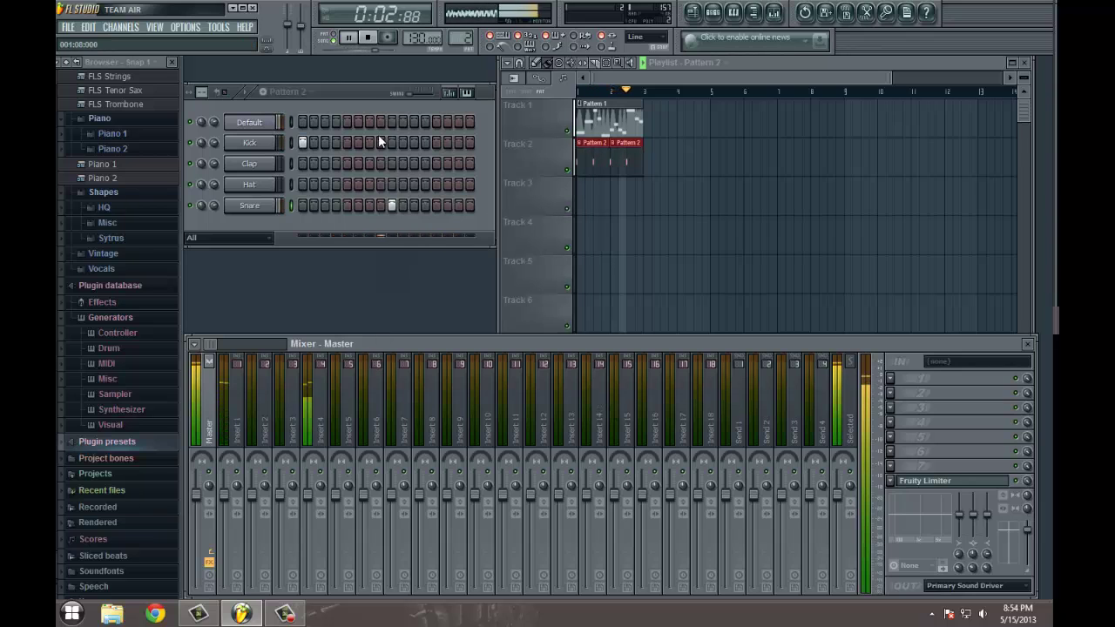
pyautogui.click(367, 38)
# - Route the Default Sytrus channel to mixer Insert 10 and close its windows
pyautogui.click(260, 125)
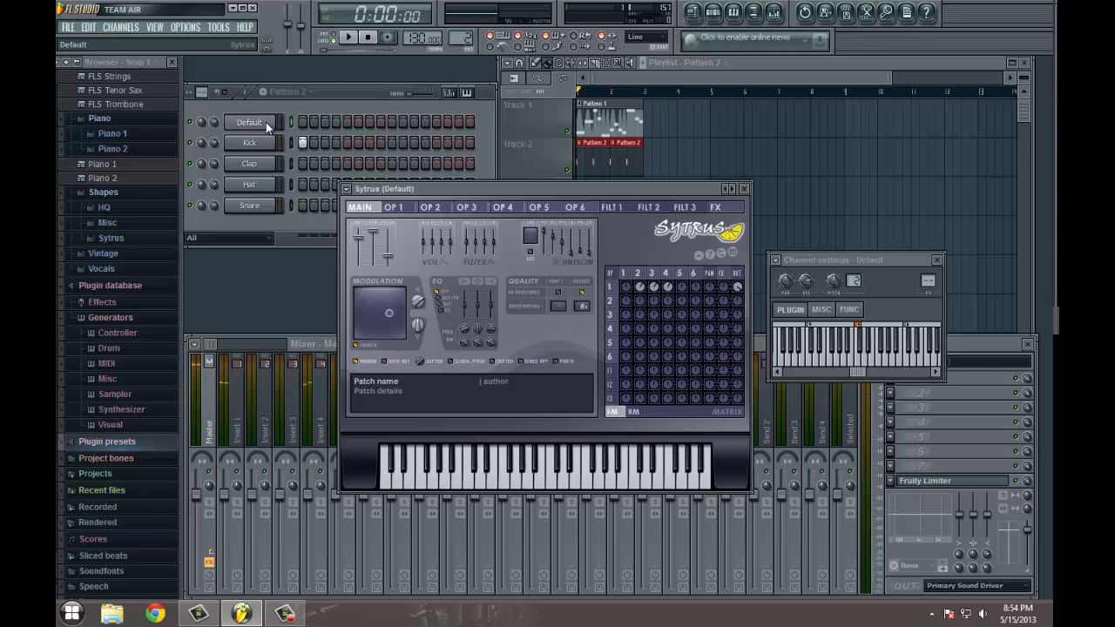
pyautogui.moveTo(932, 261); pyautogui.dragTo(924, 244)
pyautogui.click(937, 261)
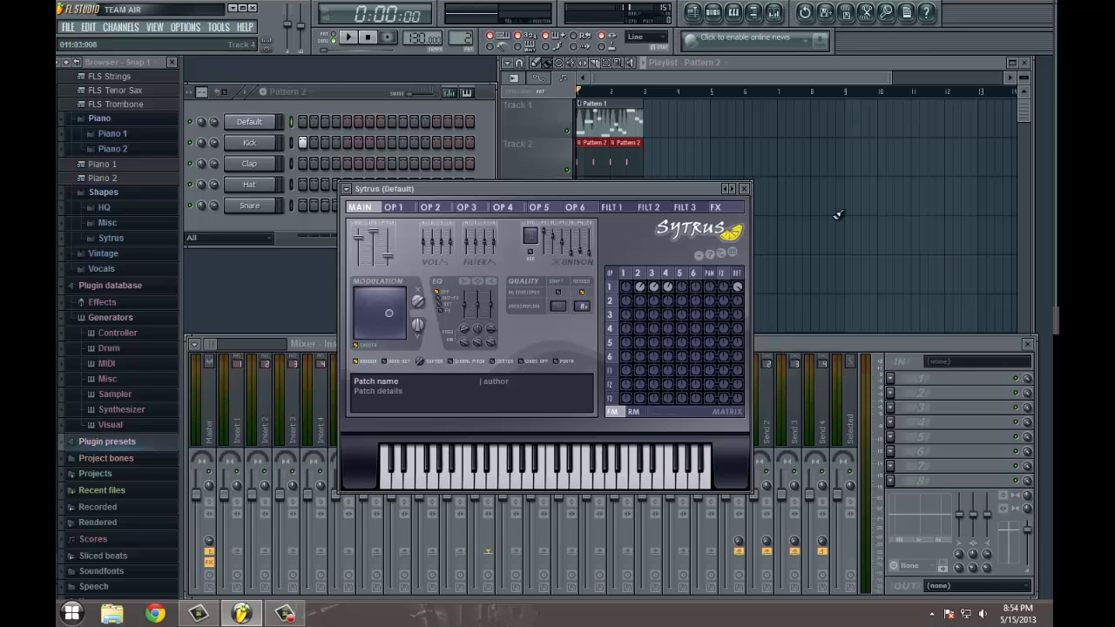
pyautogui.click(744, 189)
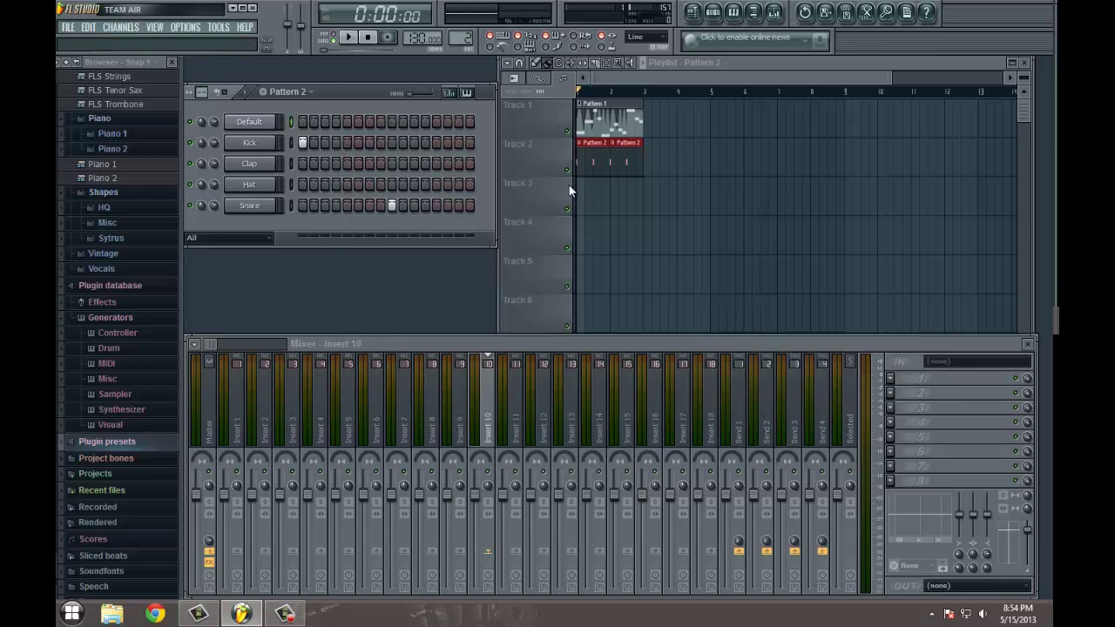
# - Lower the Insert 10 fader while the song plays
pyautogui.click(351, 41)
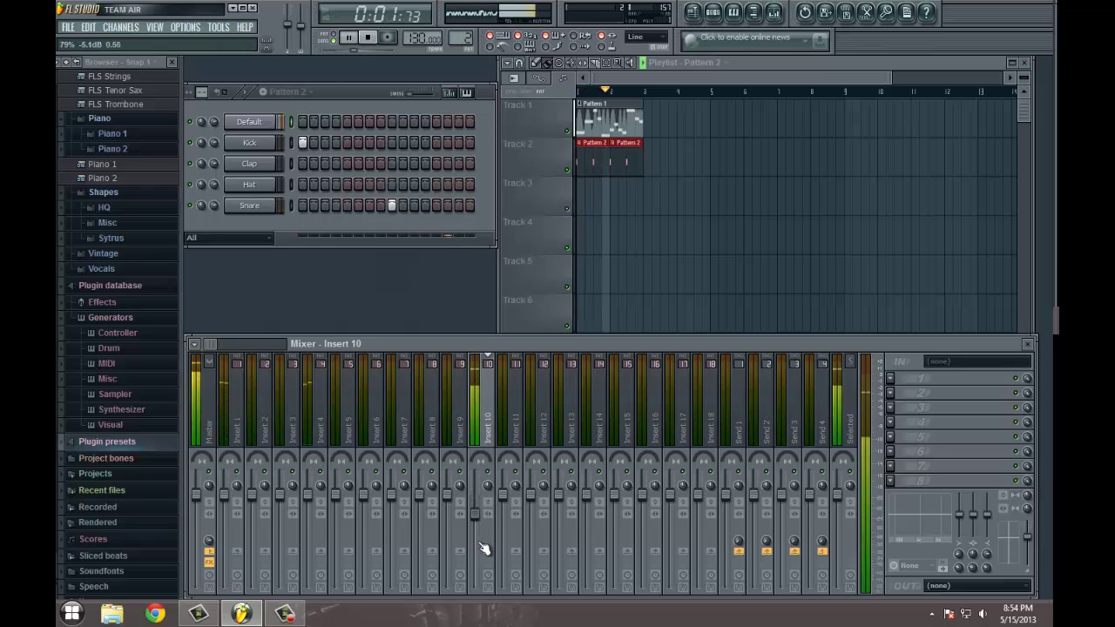
pyautogui.scroll(-3, 478, 532)
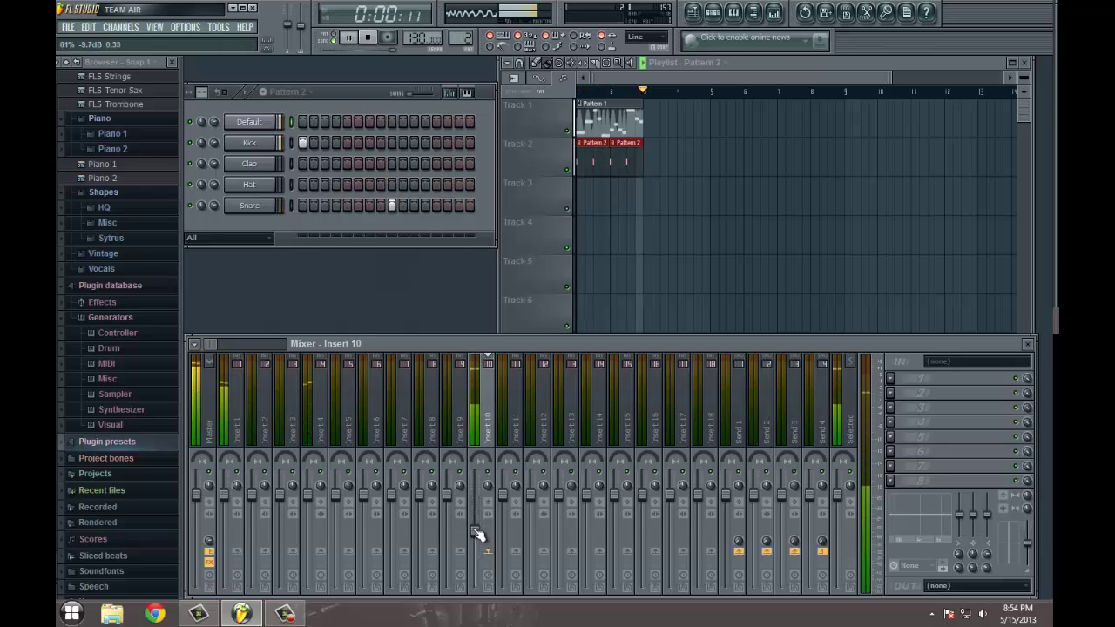
pyautogui.click(370, 41)
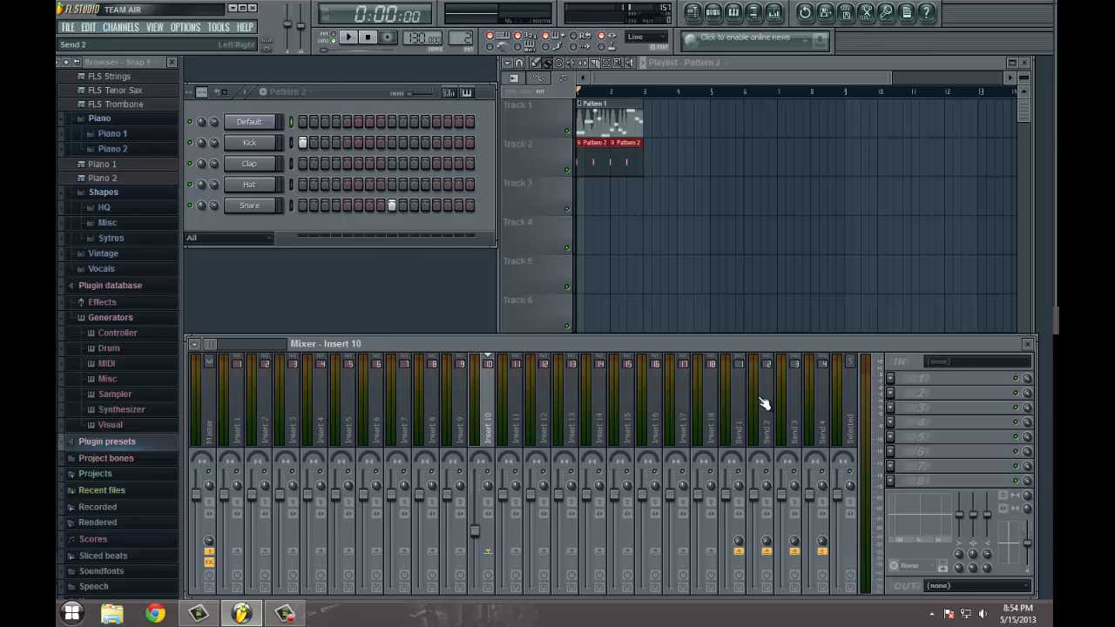
# - Load Maximus into Insert 10's first FX slot and apply a loudness preset
pyautogui.click(894, 383)
pyautogui.click(1015, 141)
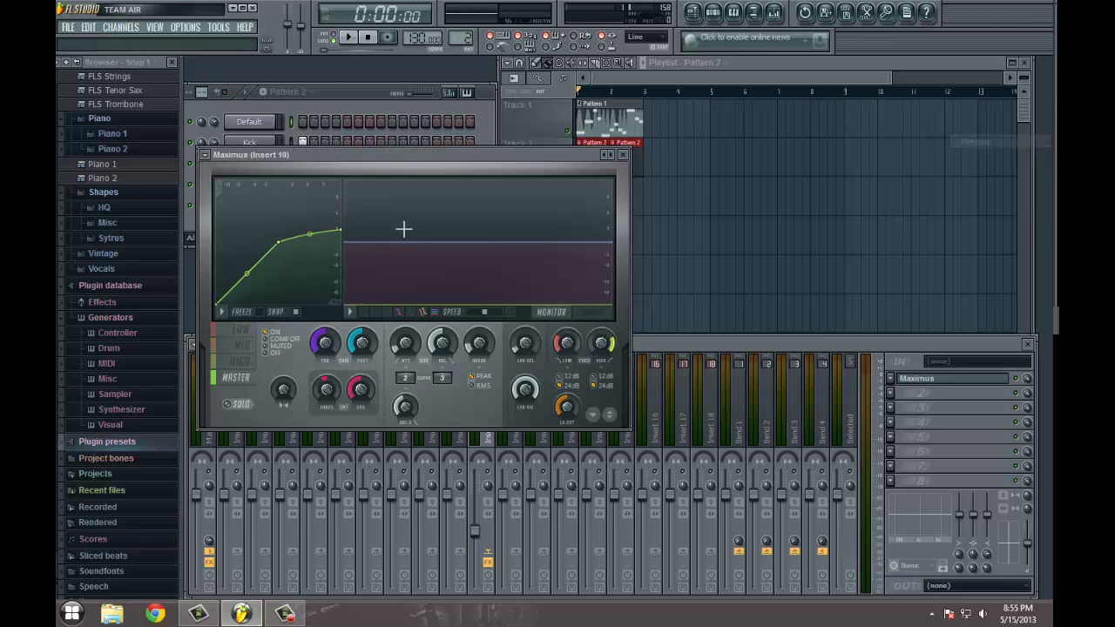
pyautogui.click(204, 154)
pyautogui.moveTo(234, 191)
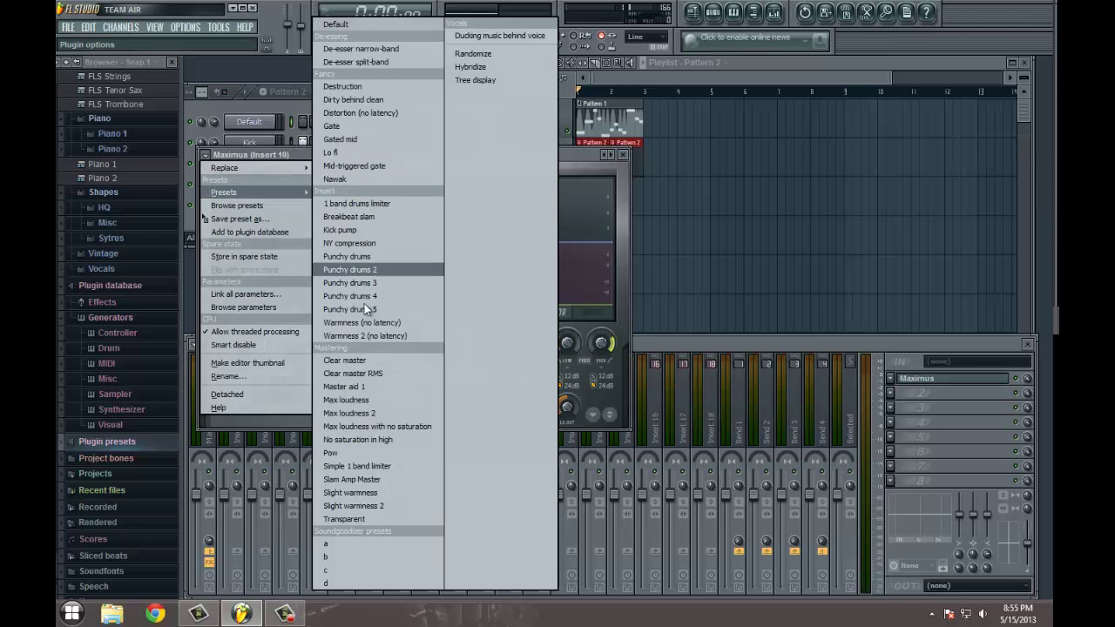
pyautogui.click(376, 398)
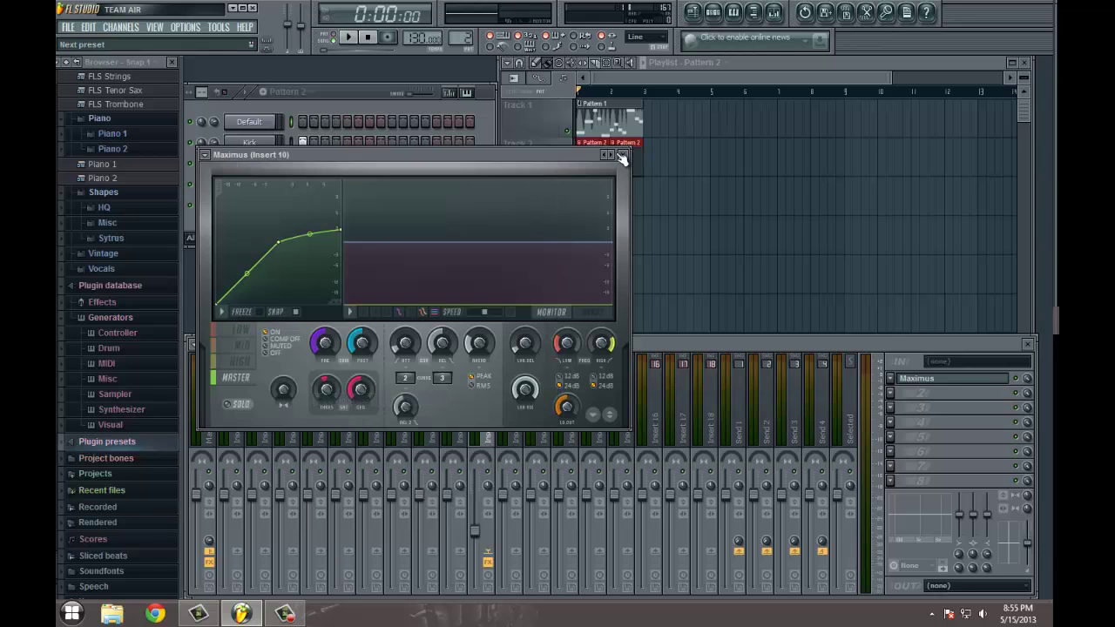
pyautogui.click(622, 156)
# - Play the song twice to hear Maximus on the bass
pyautogui.click(349, 40)
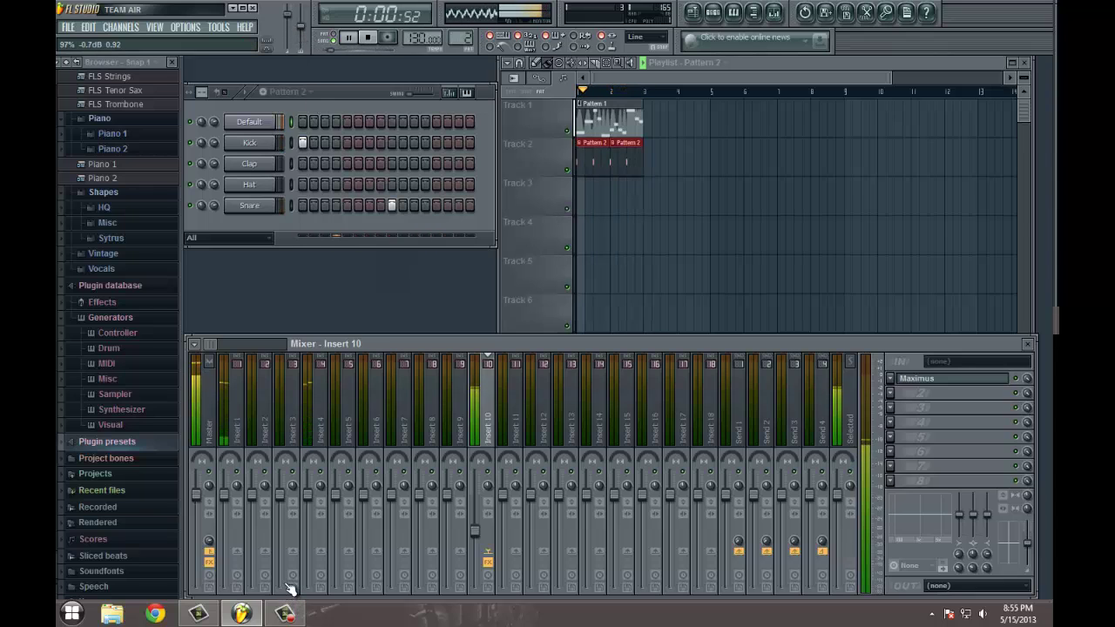
pyautogui.click(368, 37)
pyautogui.press('space')
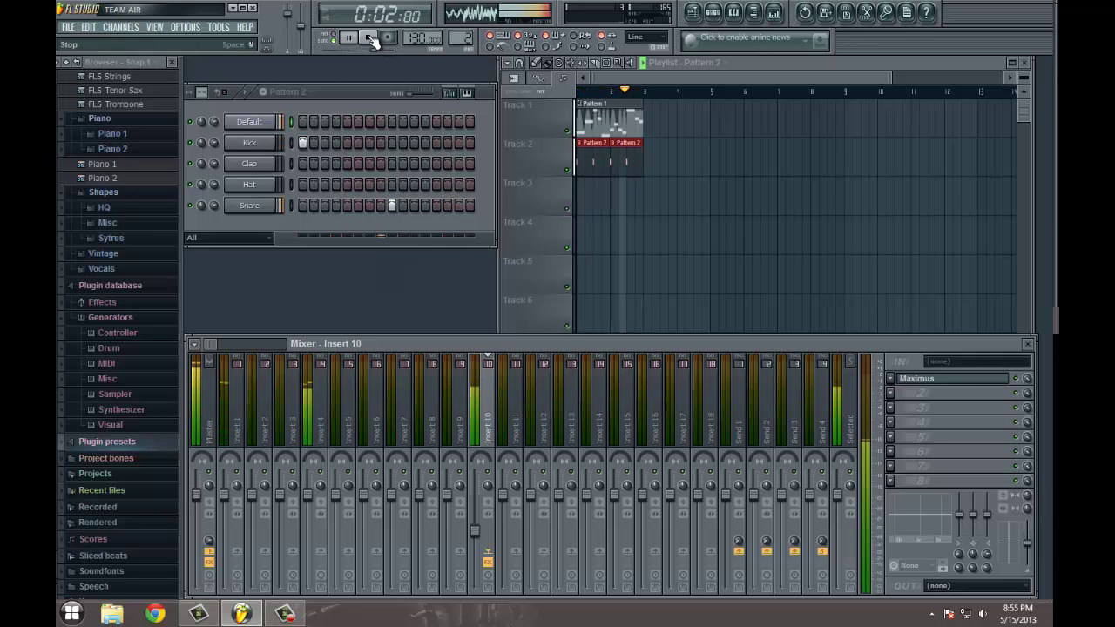
pyautogui.click(369, 38)
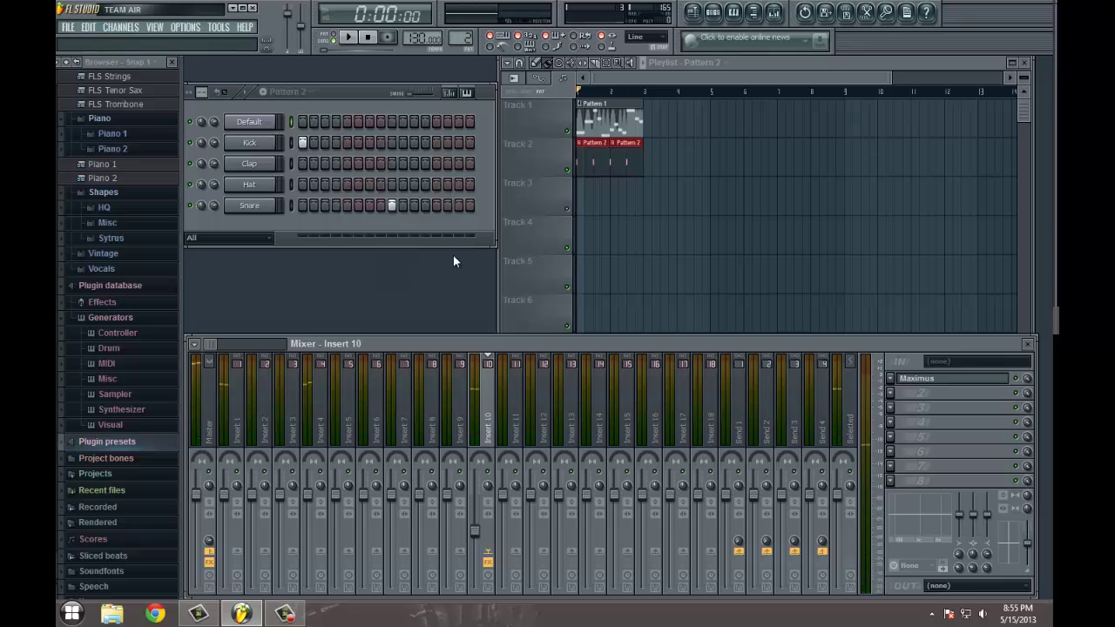